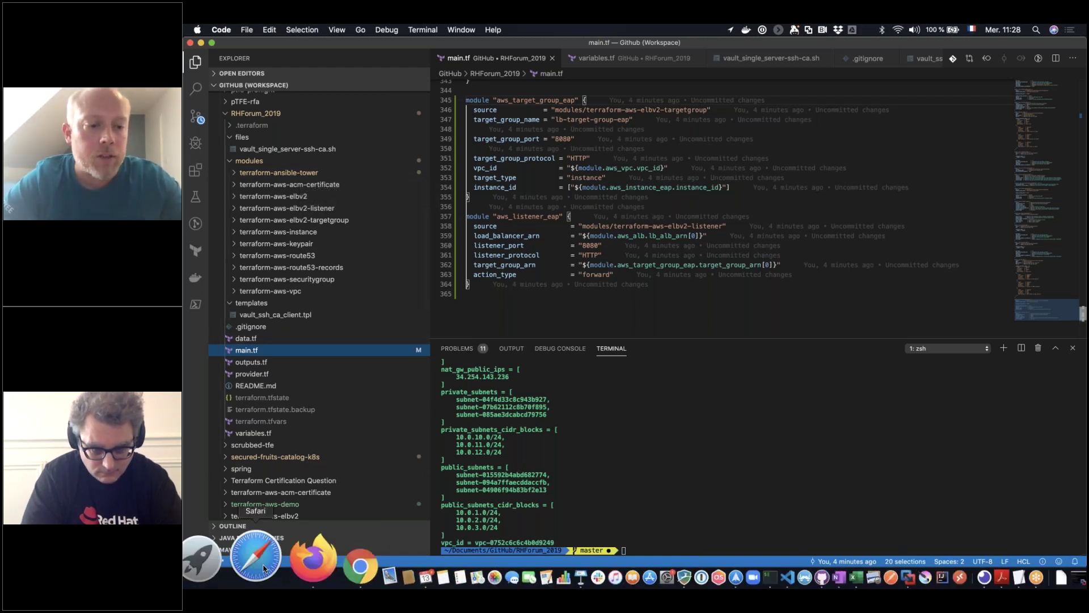
Bring Chrome forward, leaving VS Code, to show the Ansible Tower login page
{"action": "left_click", "coordinate": [295, 564]}
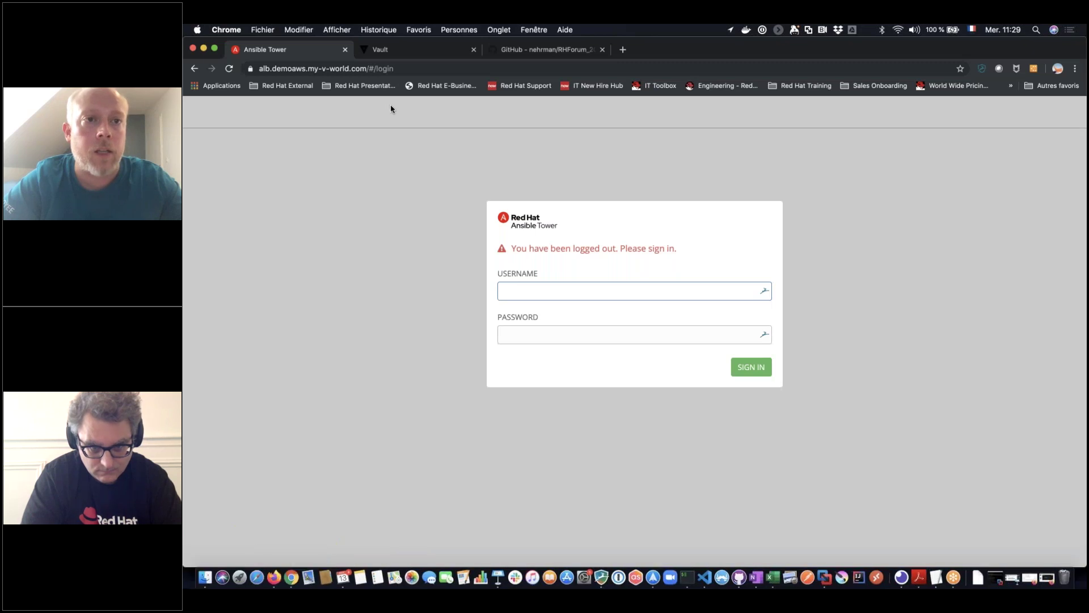
Glance at Vault's secrets engines, then return to the Ansible Tower login tab
{"action": "left_click", "coordinate": [422, 50]}
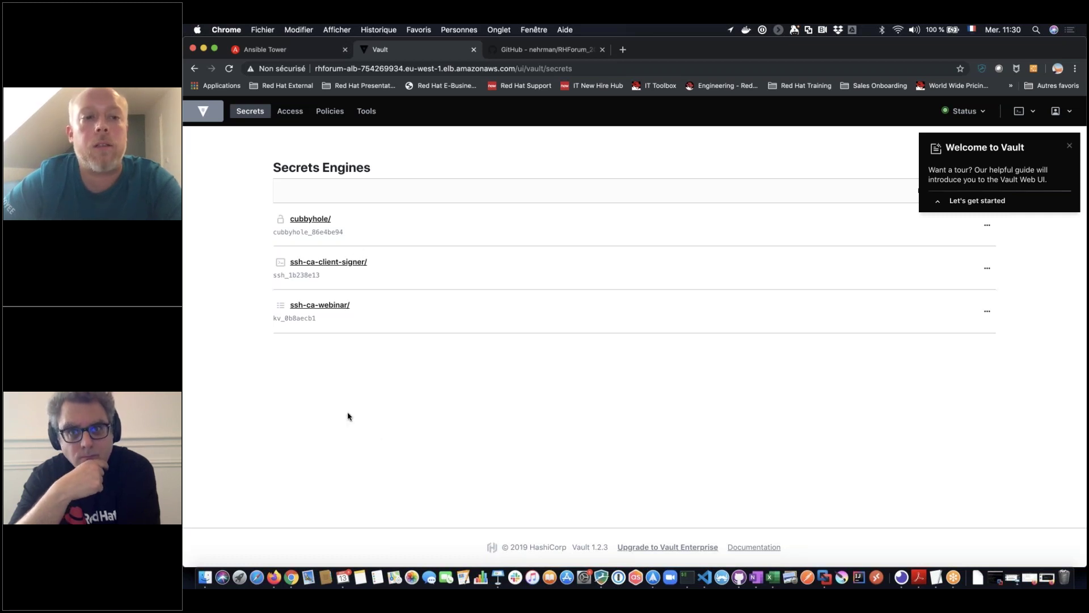
{"action": "left_click", "coordinate": [280, 219]}
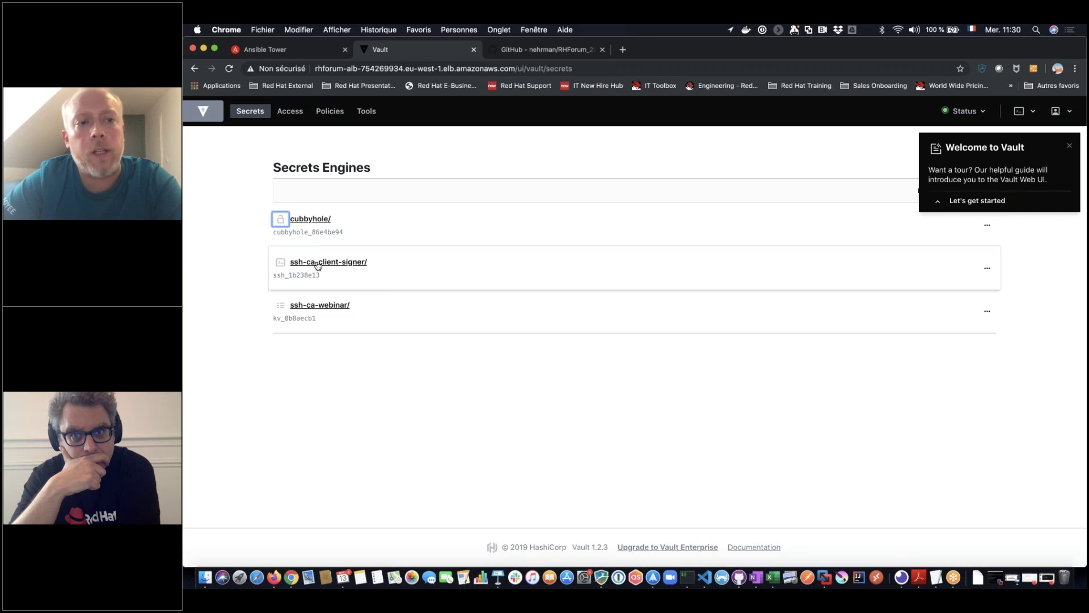
{"action": "left_click", "coordinate": [288, 48]}
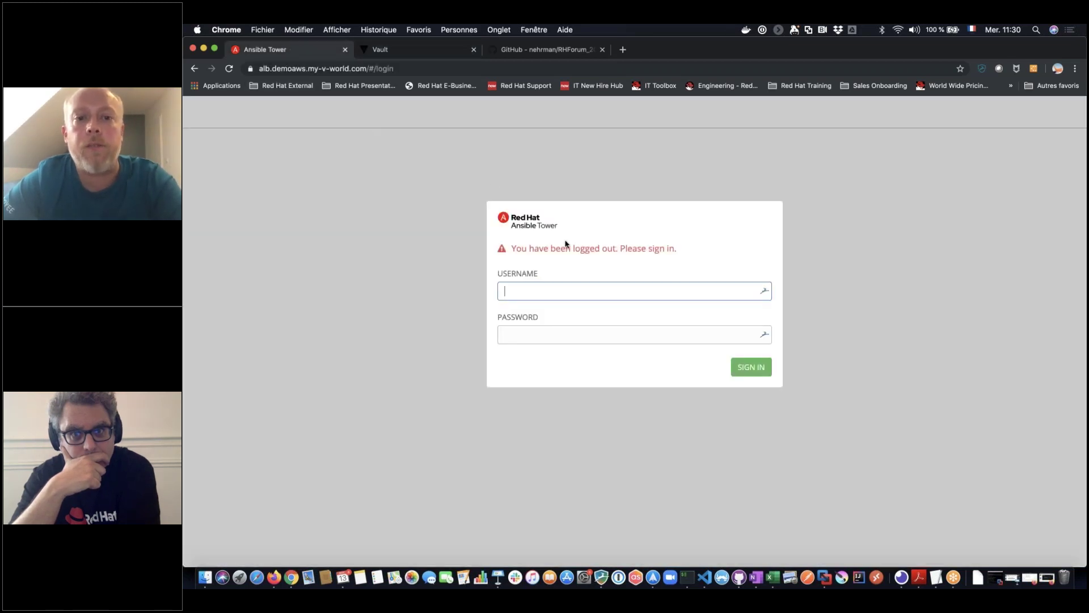
Sign in to Ansible Tower with the administrator account, declining the password-save offer, and open Inventories
{"action": "type", "text": "admin"}
{"action": "key", "text": "Tab"}
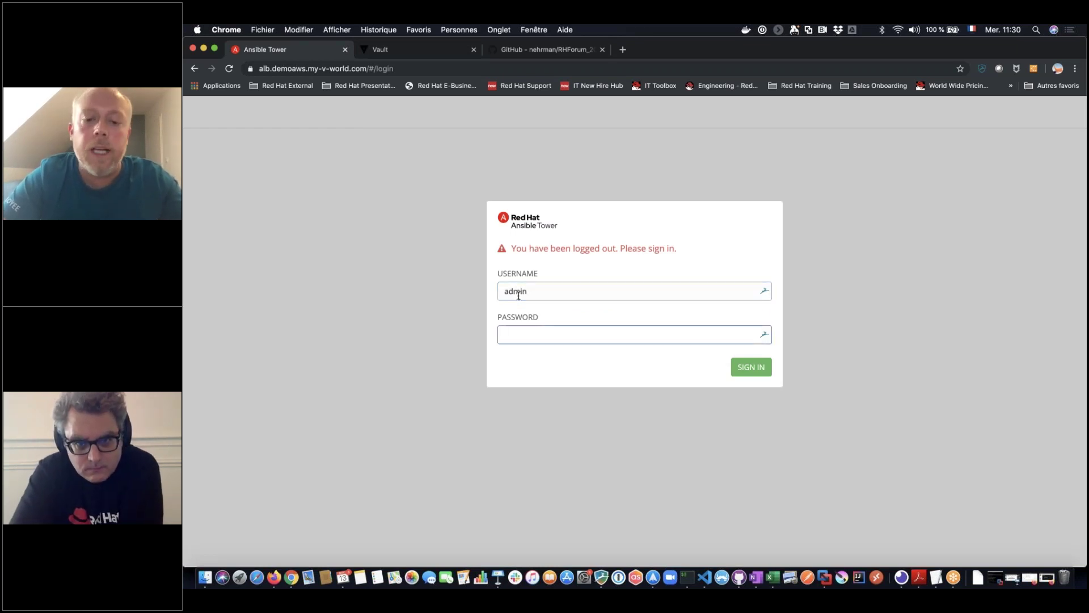
{"action": "type", "text": "***"}
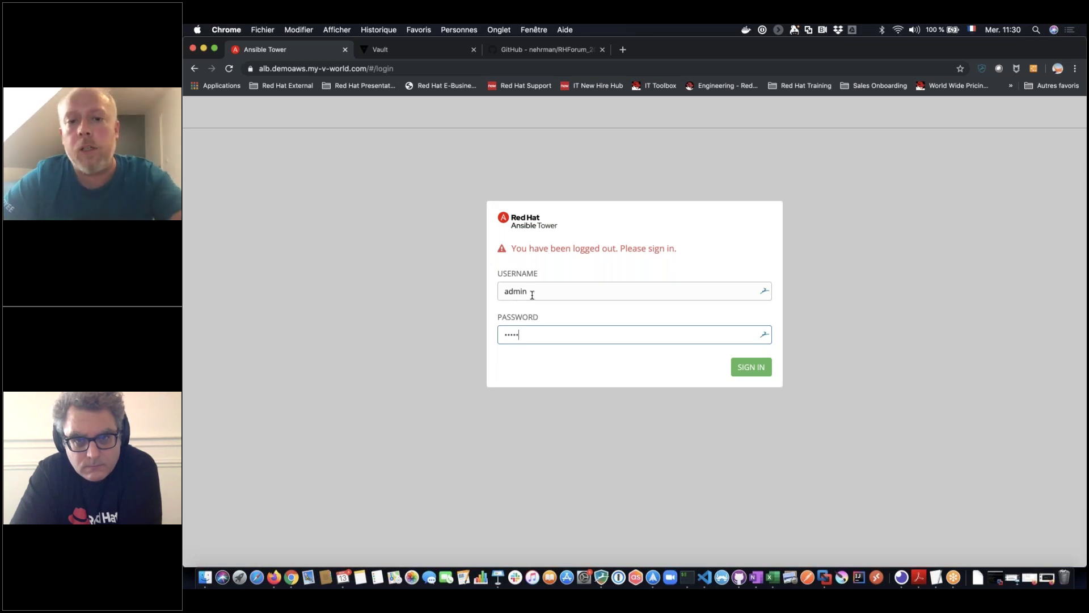
{"action": "key", "text": "Return"}
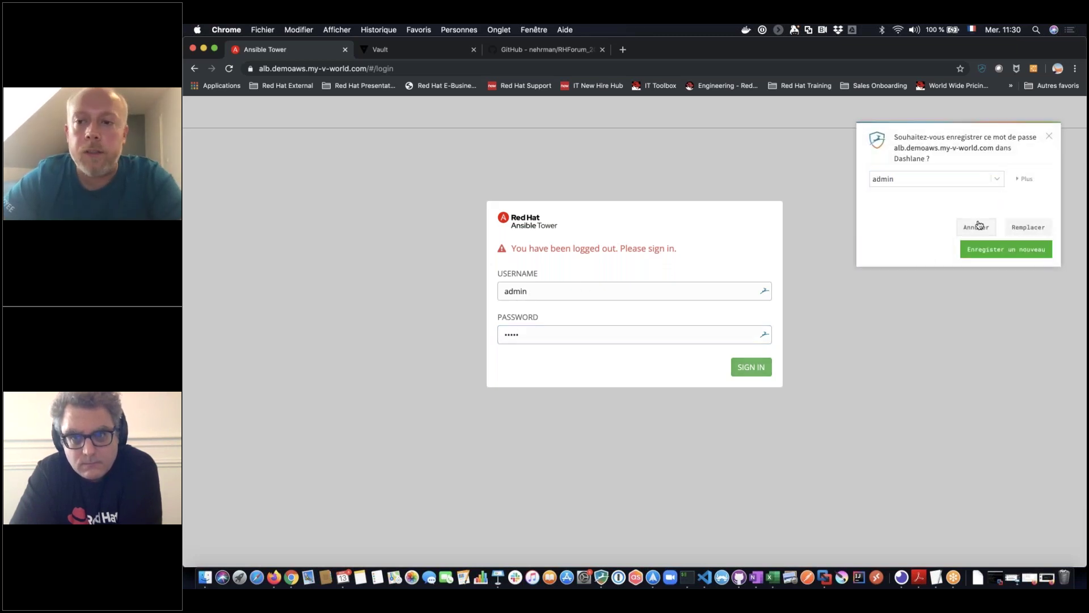
{"action": "left_click", "coordinate": [975, 227]}
{"action": "left_click", "coordinate": [751, 366]}
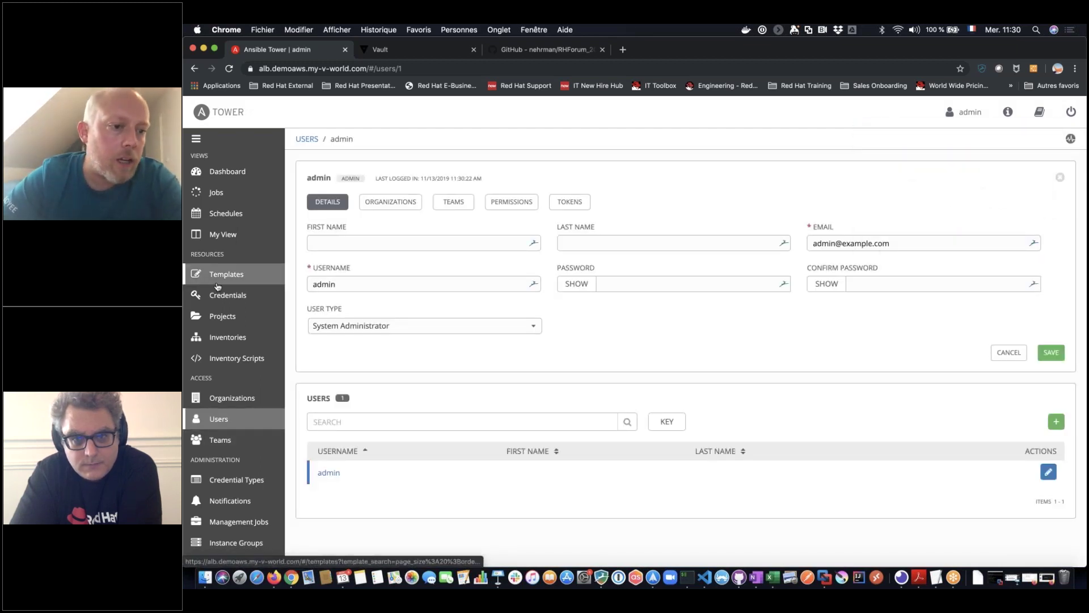
{"action": "left_click", "coordinate": [228, 337]}
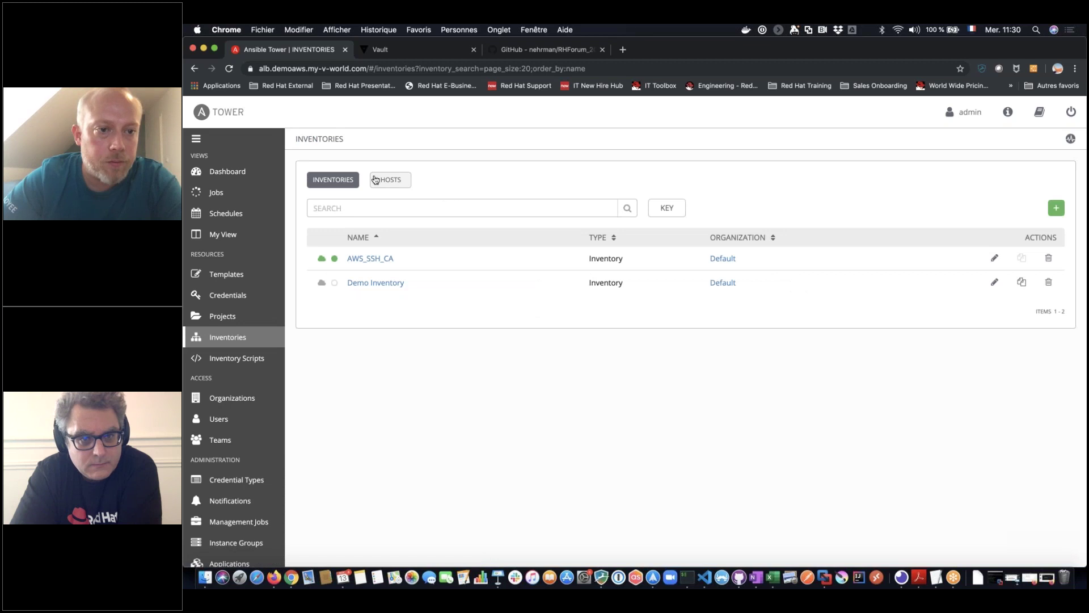
Run SYNC ALL on the AWS_SSH_CA inventory sources, then go to the Credentials list
{"action": "left_click", "coordinate": [374, 259]}
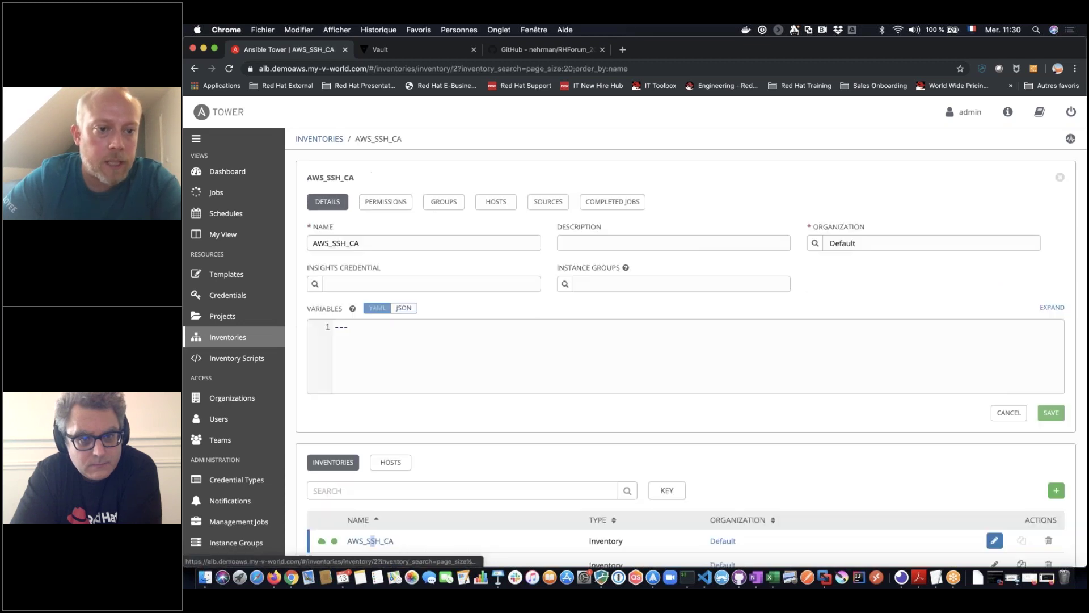
{"action": "left_click", "coordinate": [548, 201]}
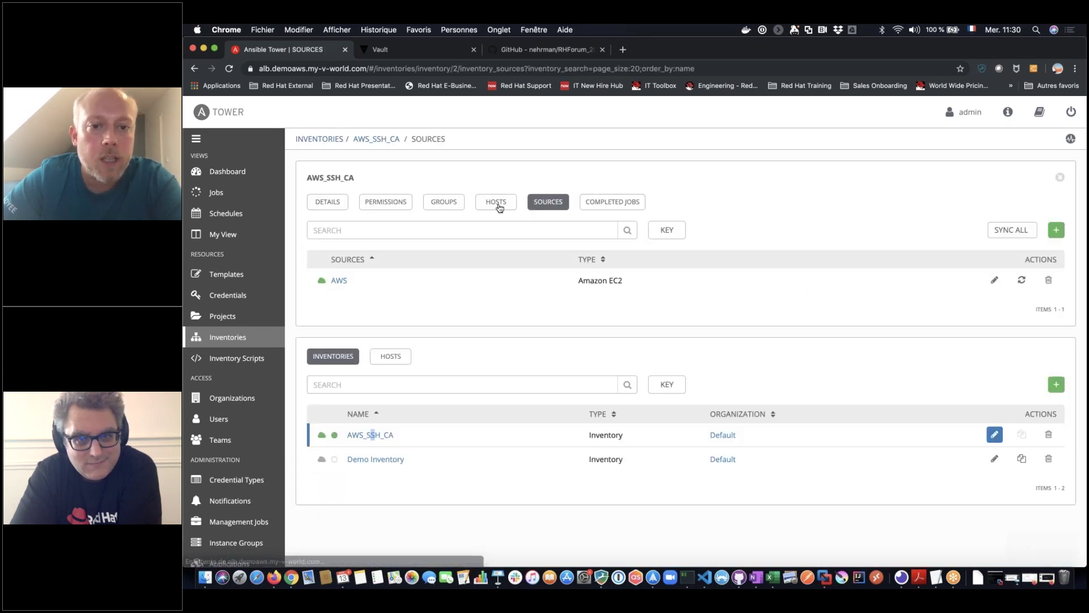
{"action": "left_click", "coordinate": [996, 234]}
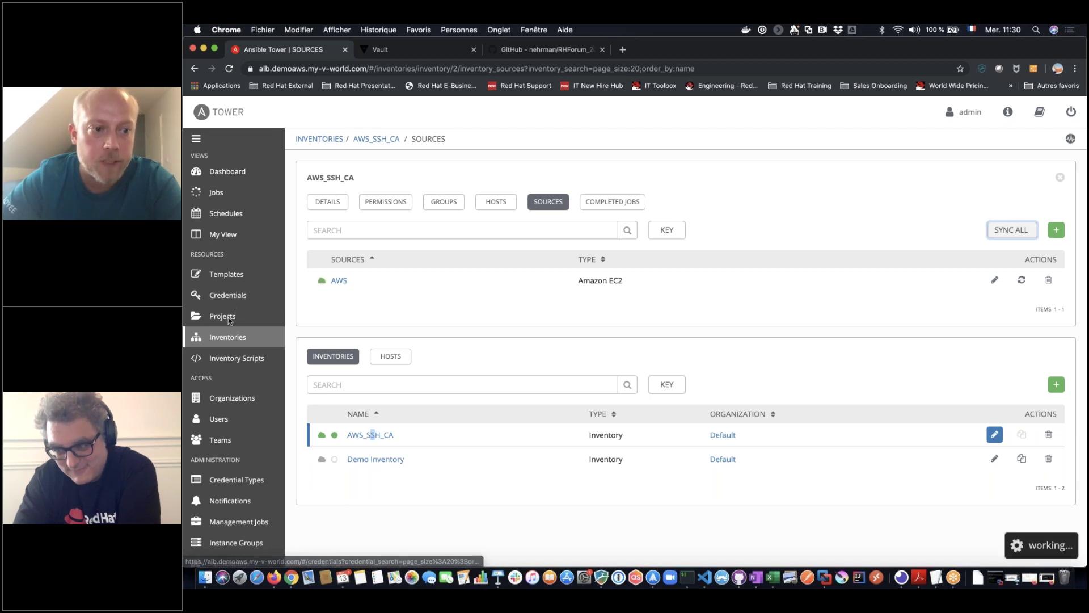
{"action": "left_click", "coordinate": [229, 296]}
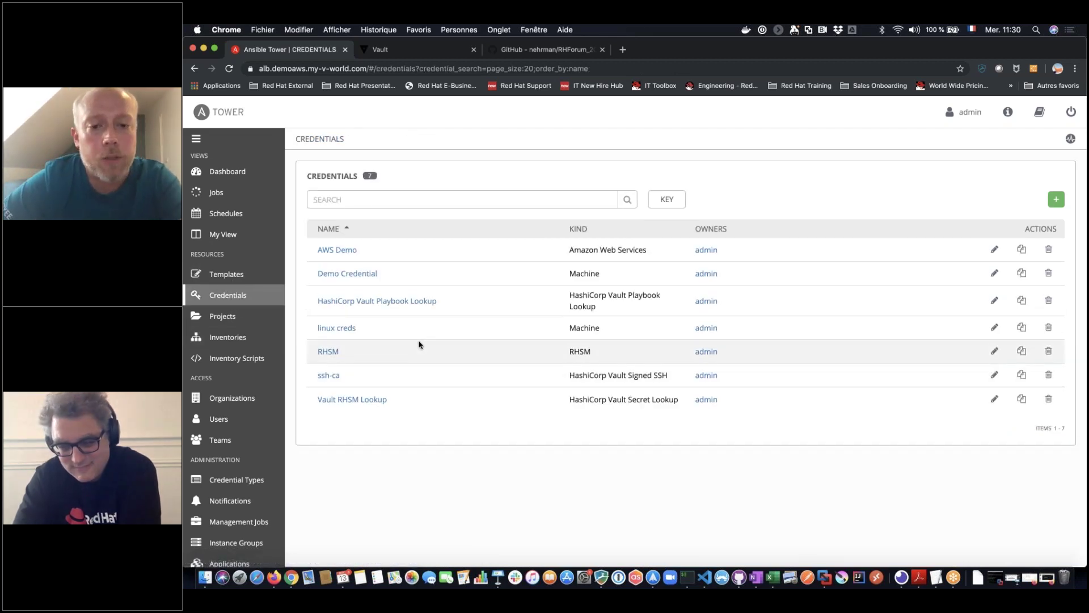
Open the ssh-ca credential, select its Server URL hostname and port, then switch to Vault
{"action": "left_click", "coordinate": [336, 377]}
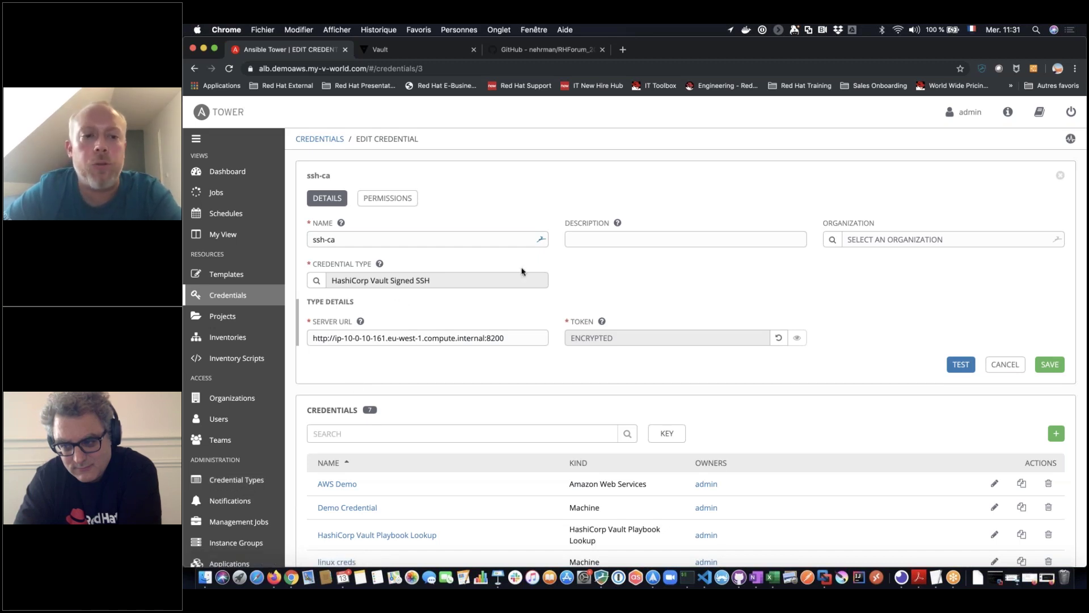
{"action": "left_click", "coordinate": [335, 337]}
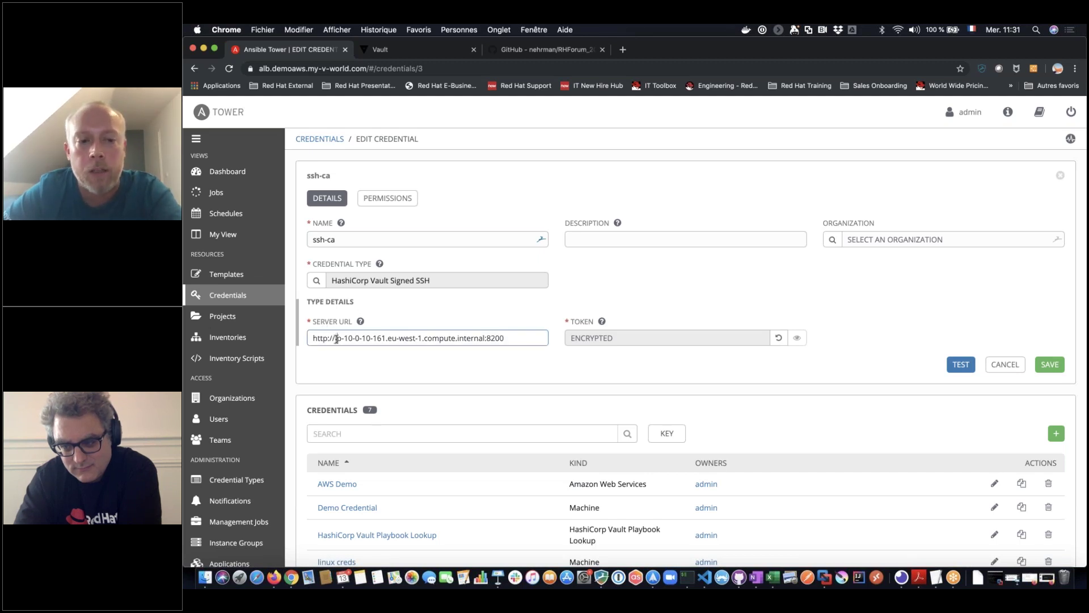
{"action": "left_click_drag", "start_coordinate": [337, 338], "coordinate": [509, 338]}
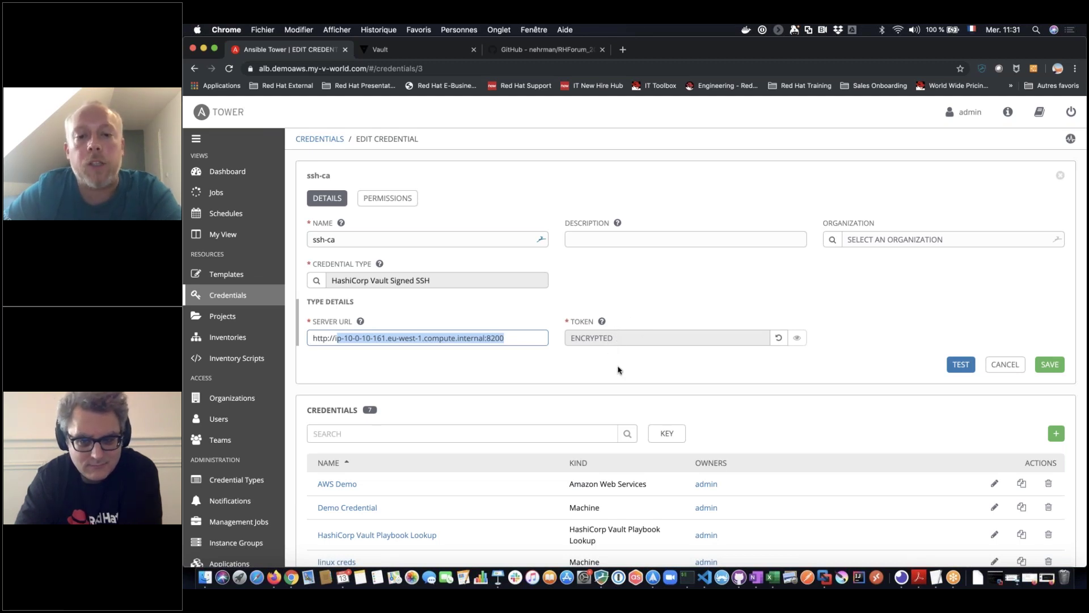
{"action": "left_click", "coordinate": [397, 50]}
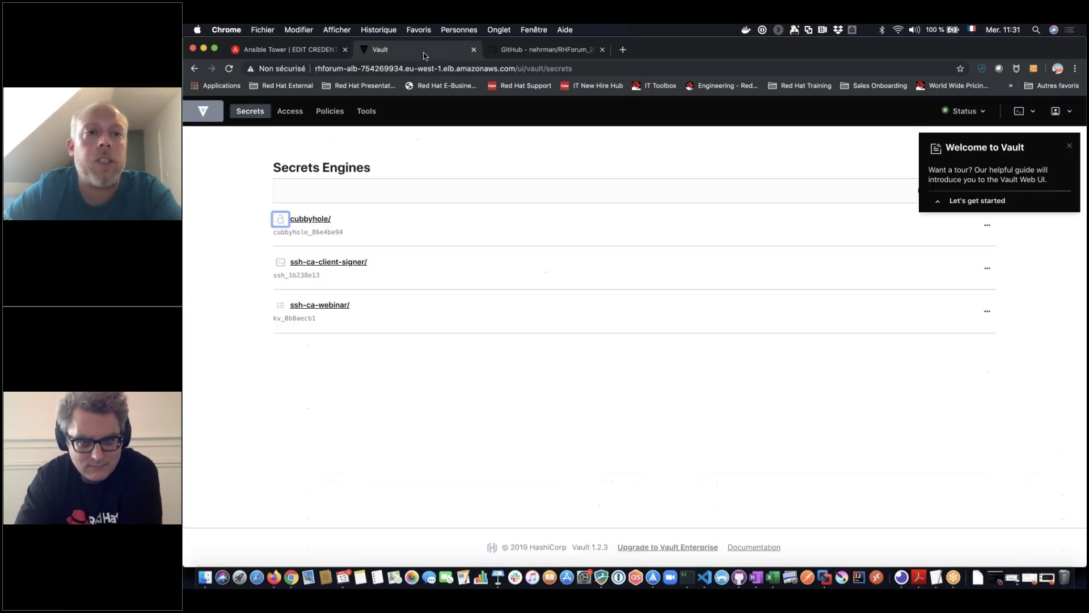
Inspect the ansible-tower-ssh-ca policy path ssh-ca-client-signer/sign/rhforum2019, then return to Ansible Tower
{"action": "left_click", "coordinate": [330, 111]}
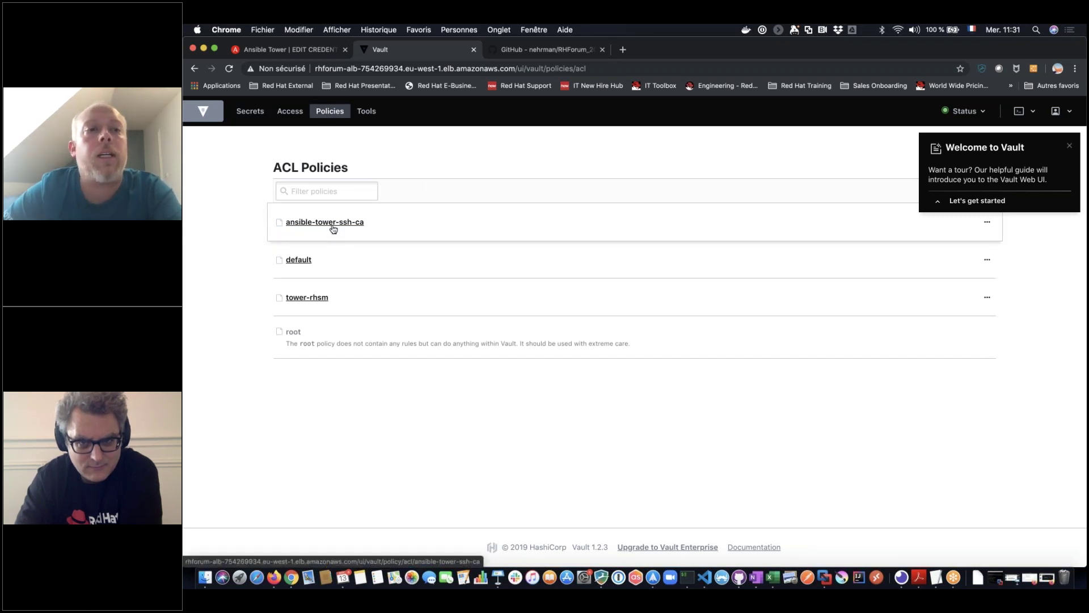
{"action": "left_click", "coordinate": [333, 227]}
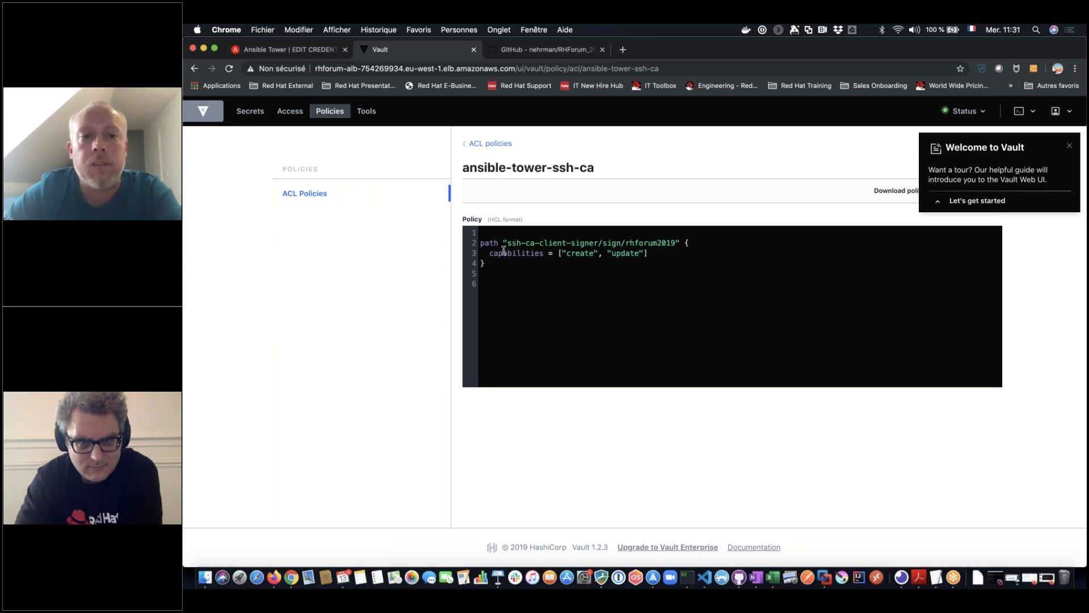
{"action": "left_click_drag", "start_coordinate": [509, 244], "coordinate": [606, 247]}
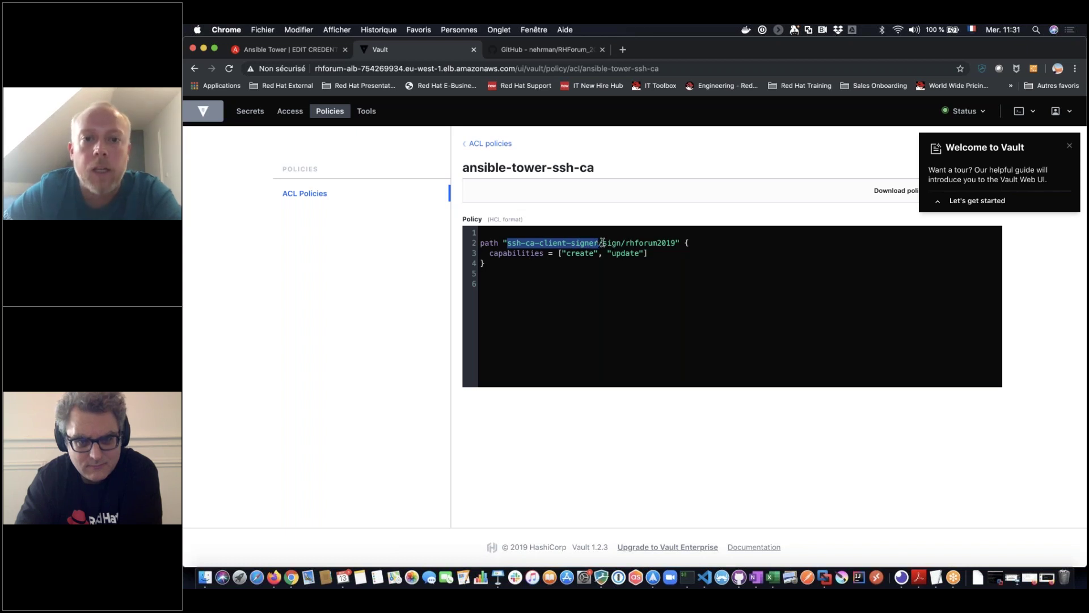
{"action": "left_click_drag", "start_coordinate": [602, 243], "coordinate": [675, 244]}
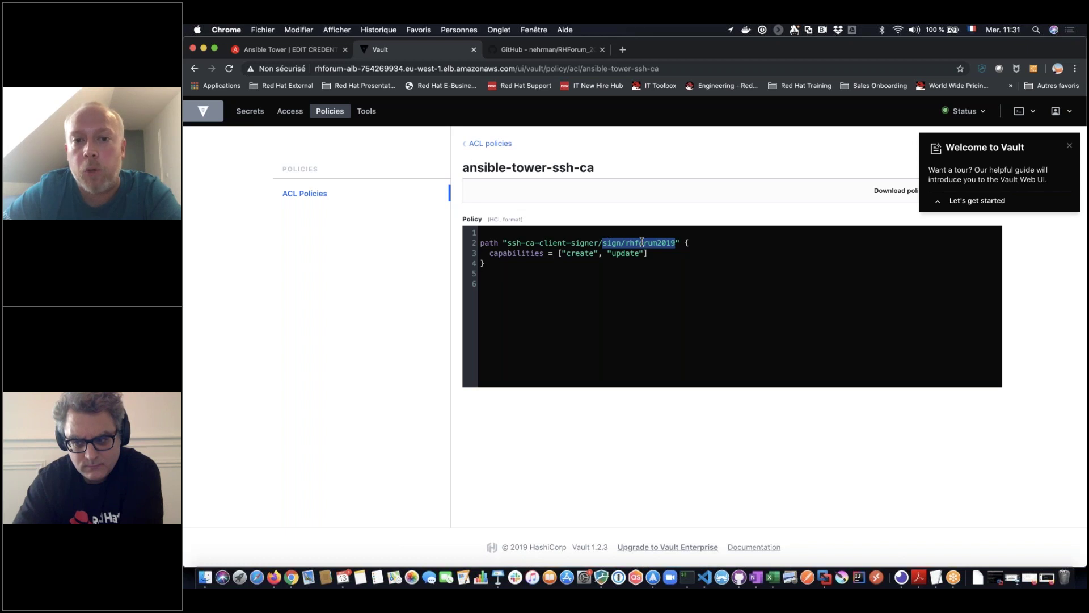
{"action": "left_click", "coordinate": [311, 49]}
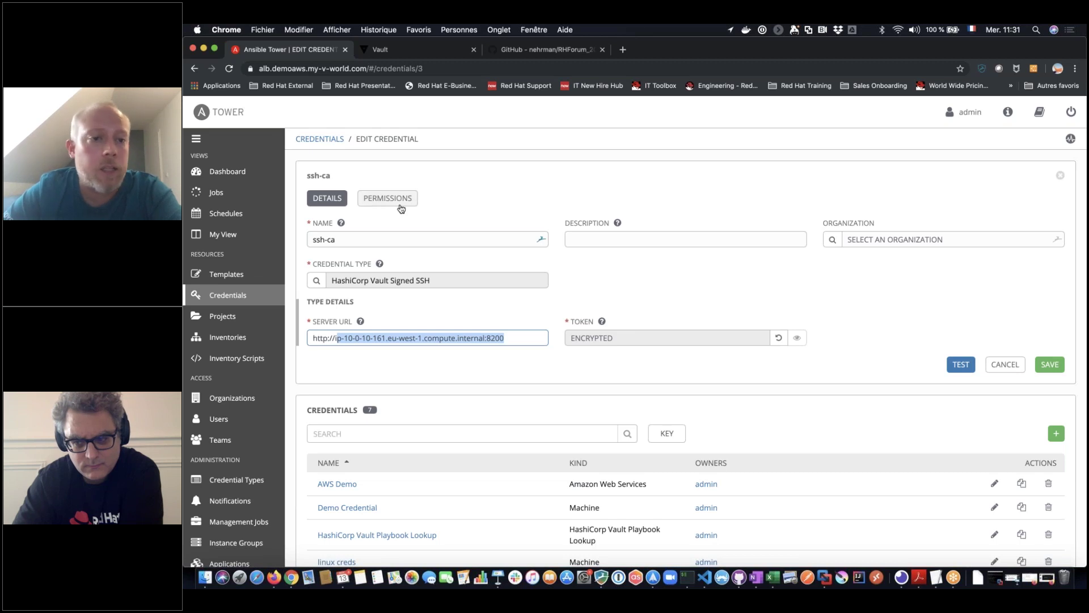
Check the ssh-ca credential's permissions and details, then go back to the Credentials list
{"action": "left_click", "coordinate": [386, 211]}
{"action": "left_click", "coordinate": [387, 197]}
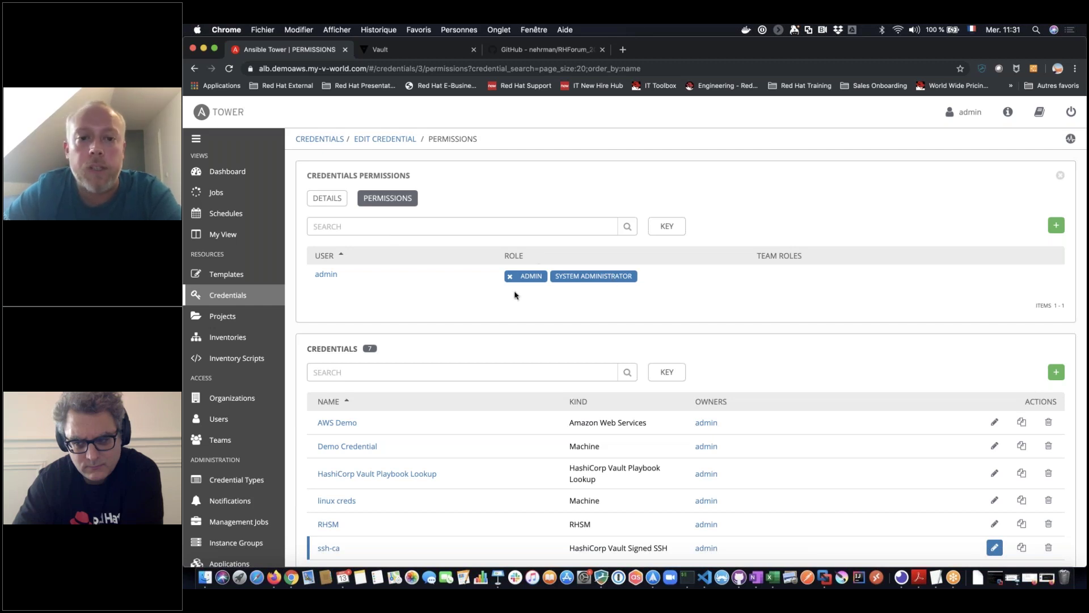
{"action": "left_click", "coordinate": [329, 201]}
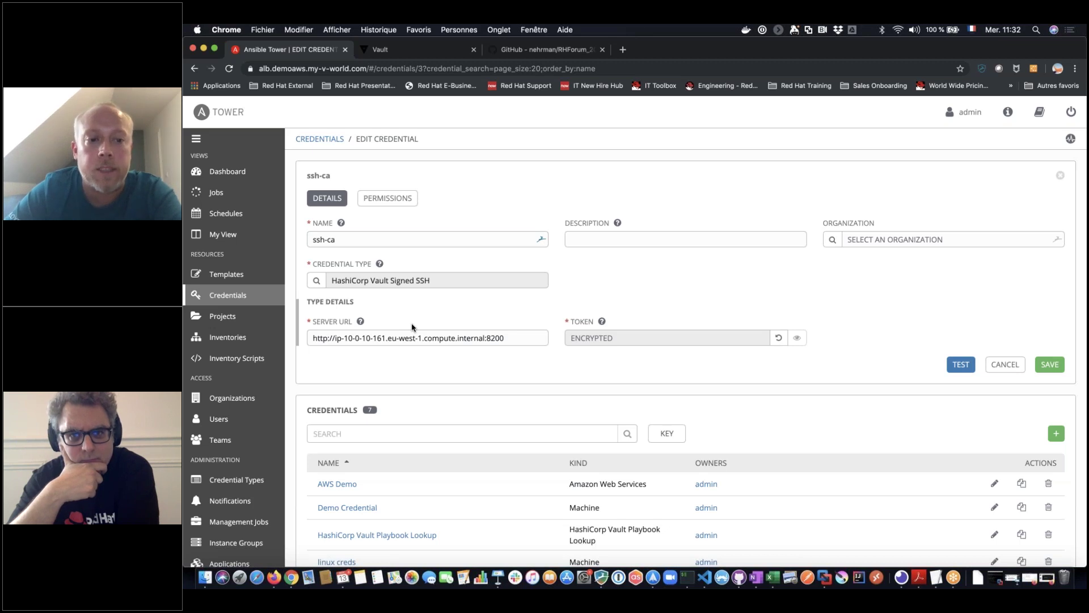
{"action": "left_click", "coordinate": [227, 275]}
{"action": "left_click", "coordinate": [228, 294]}
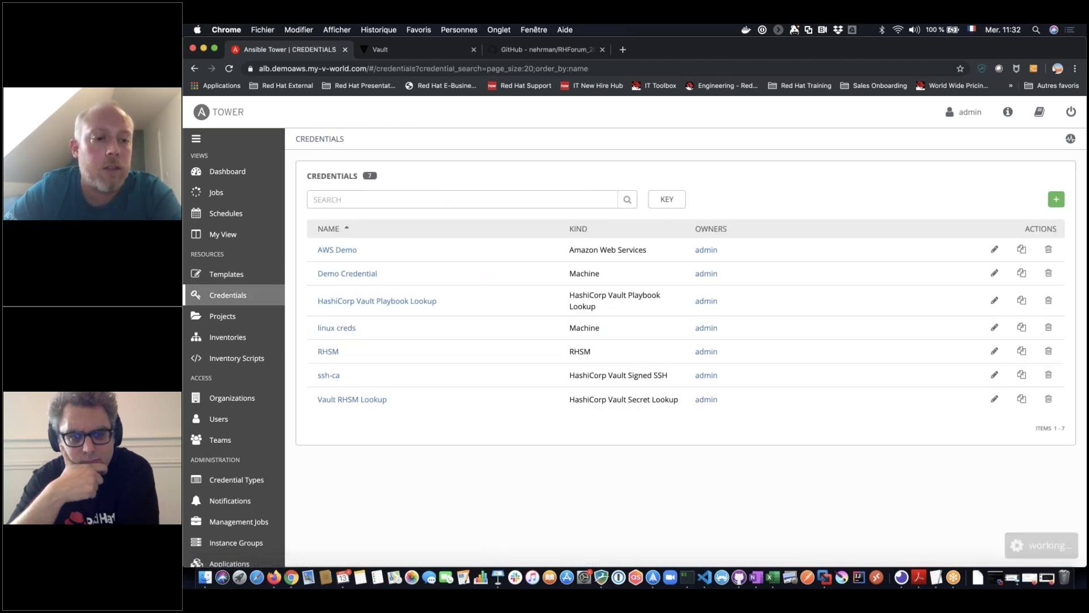
Open the linux creds credential and bring up its Signed SSH Certificate input source settings
{"action": "left_click", "coordinate": [338, 328]}
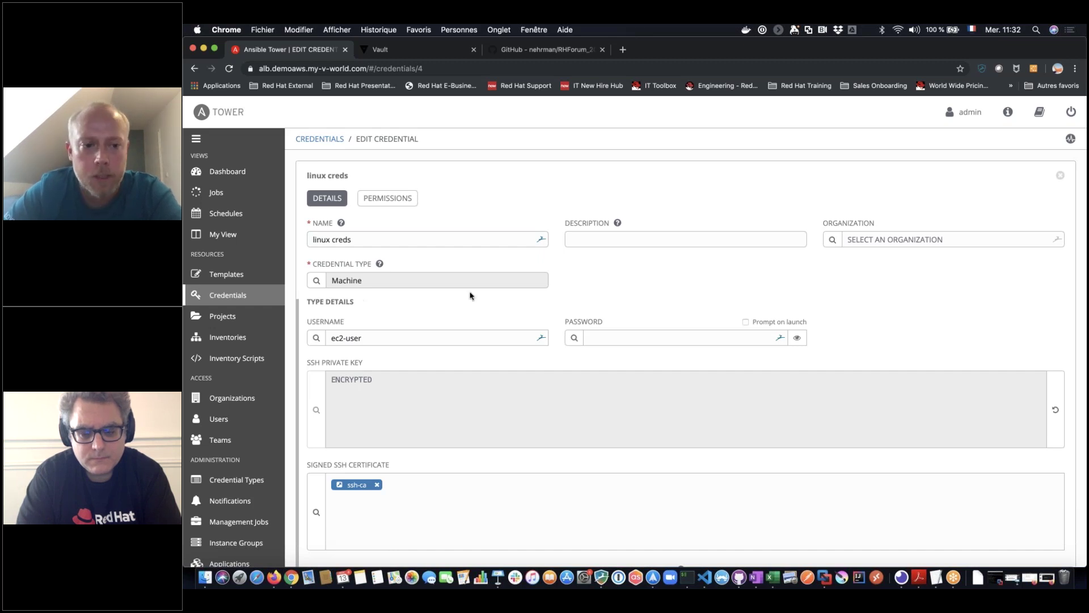
{"action": "scroll", "coordinate": [505, 306], "scroll_direction": "down", "scroll_amount": 3}
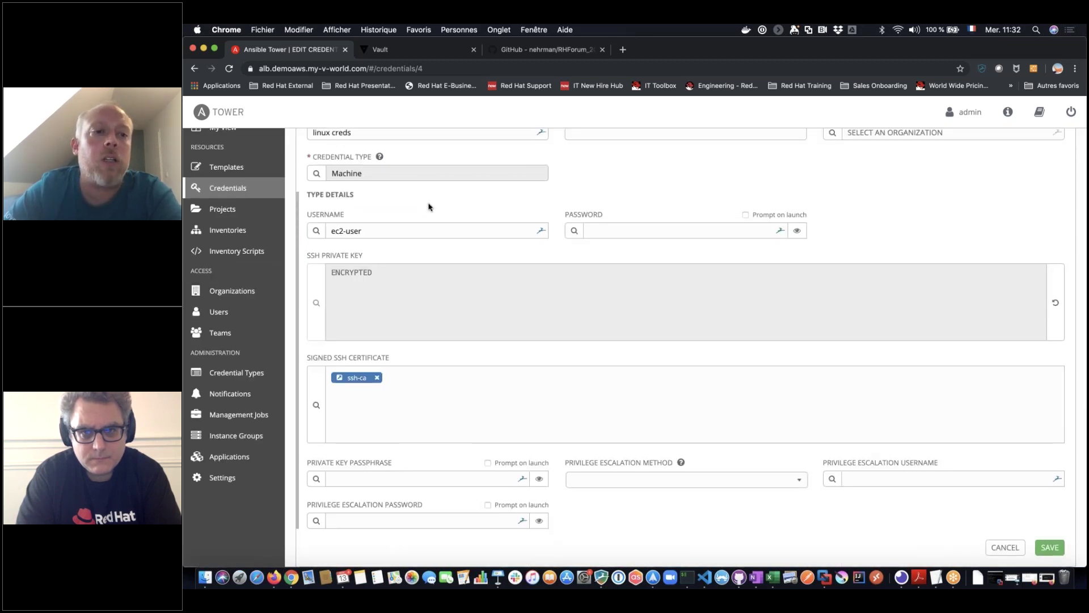
{"action": "left_click", "coordinate": [368, 230]}
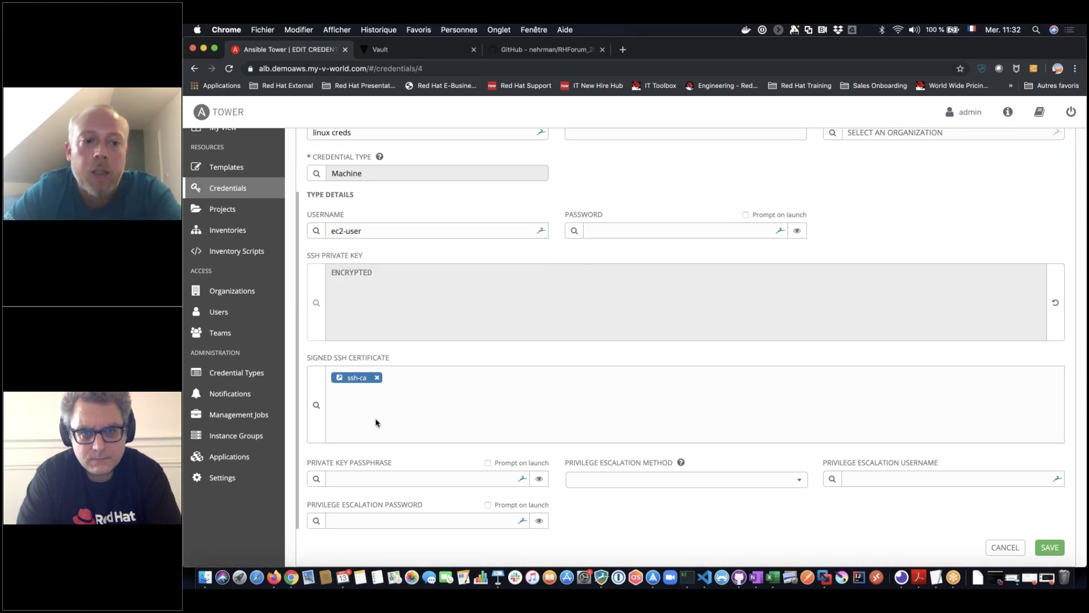
{"action": "scroll", "coordinate": [375, 423], "scroll_direction": "down", "scroll_amount": 2}
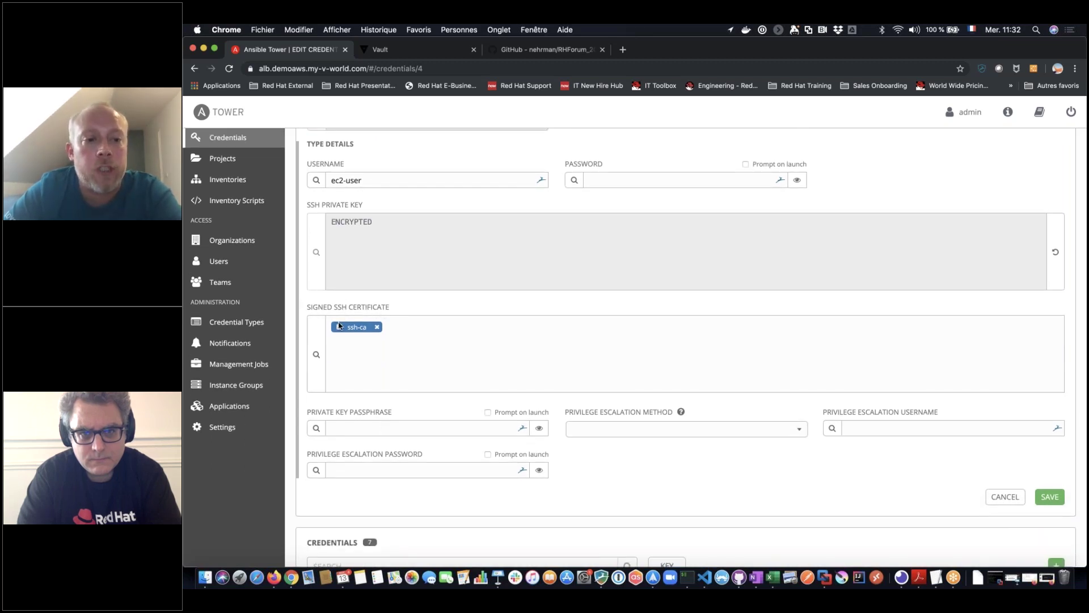
{"action": "left_click", "coordinate": [316, 354]}
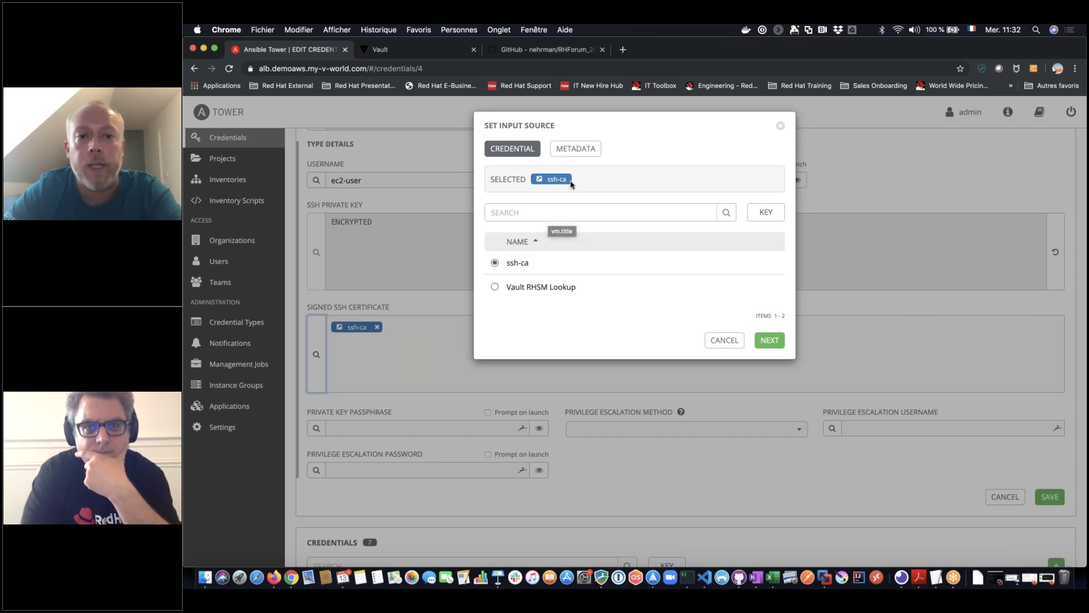
Review the unsigned public key on the ssh-ca lookup's METADATA tab
{"action": "left_click", "coordinate": [575, 150]}
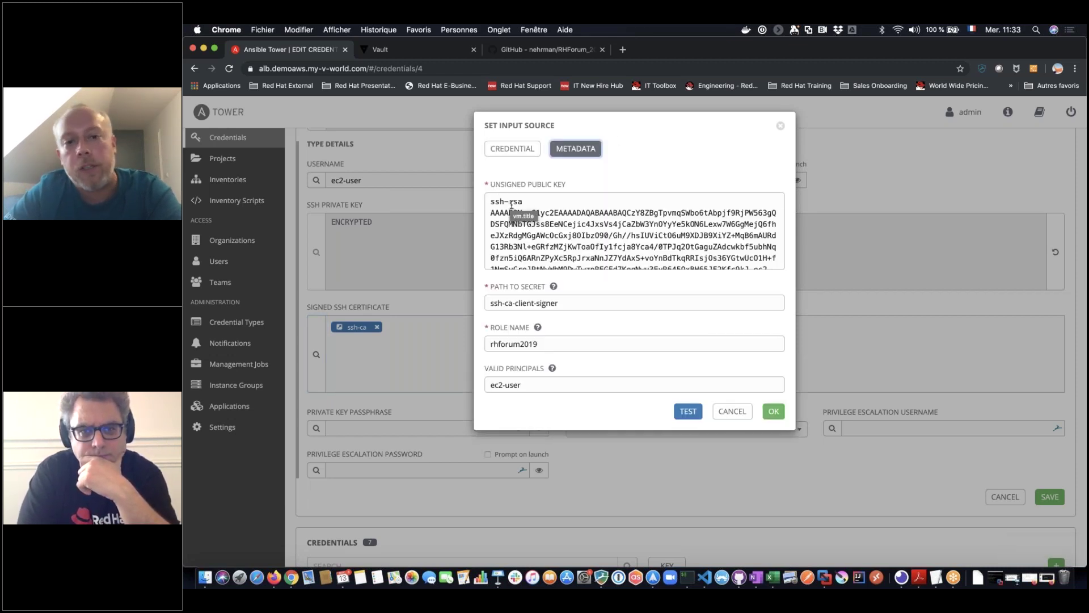
{"action": "left_click_drag", "start_coordinate": [492, 201], "coordinate": [700, 282]}
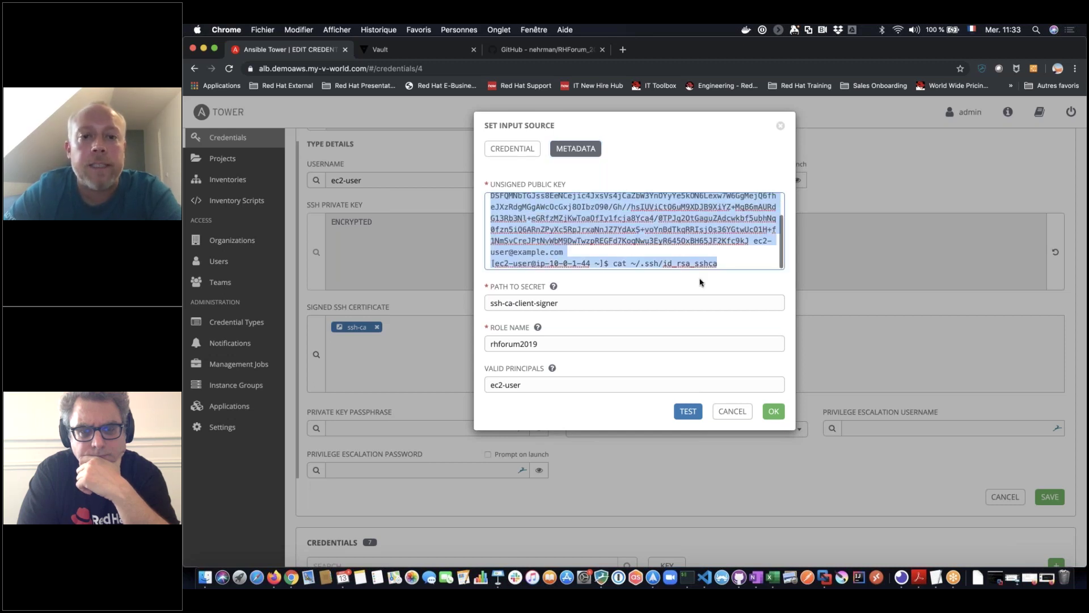
{"action": "left_click", "coordinate": [623, 272]}
{"action": "scroll", "coordinate": [544, 216], "scroll_direction": "up", "scroll_amount": 3}
{"action": "scroll", "coordinate": [545, 210], "scroll_direction": "down", "scroll_amount": 1}
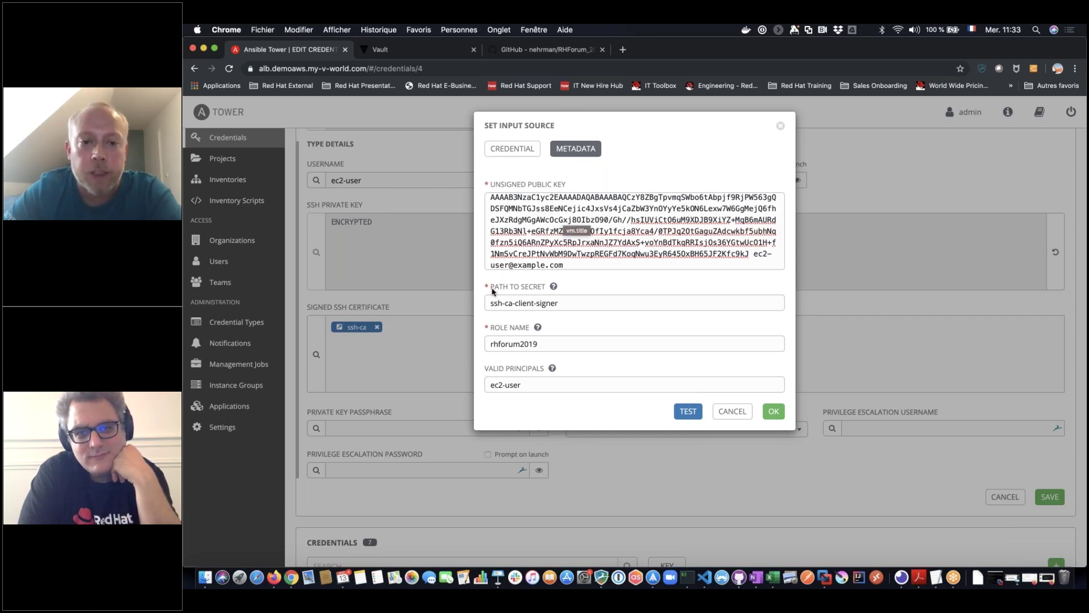
{"action": "key", "text": "super+a"}
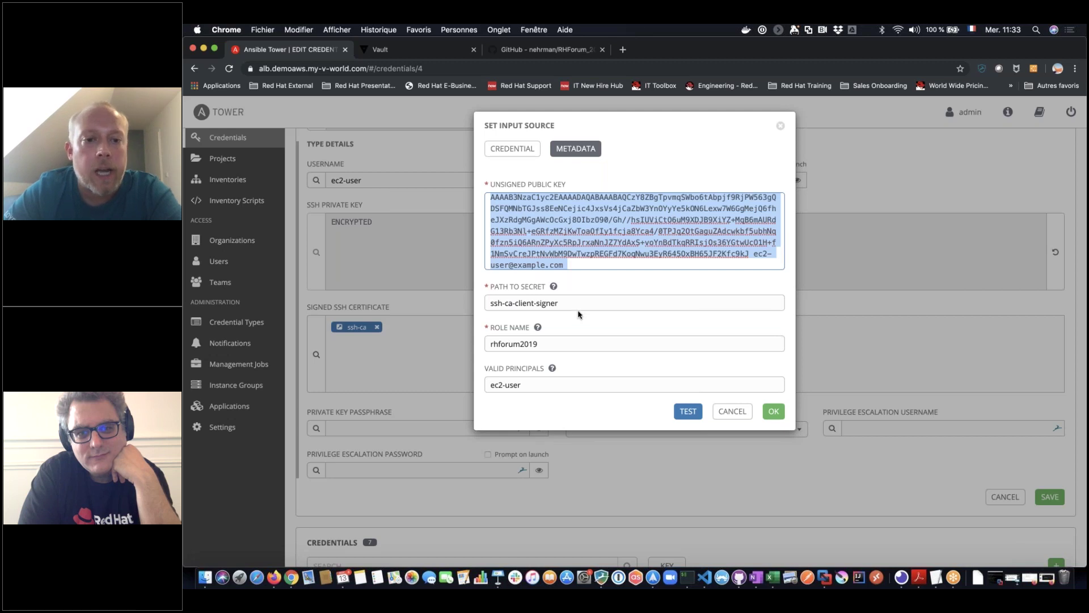
Check path ssh-ca-client-signer, role rhforum2019 and principal ec2-user, test successfully, and accept
{"action": "left_click", "coordinate": [579, 310]}
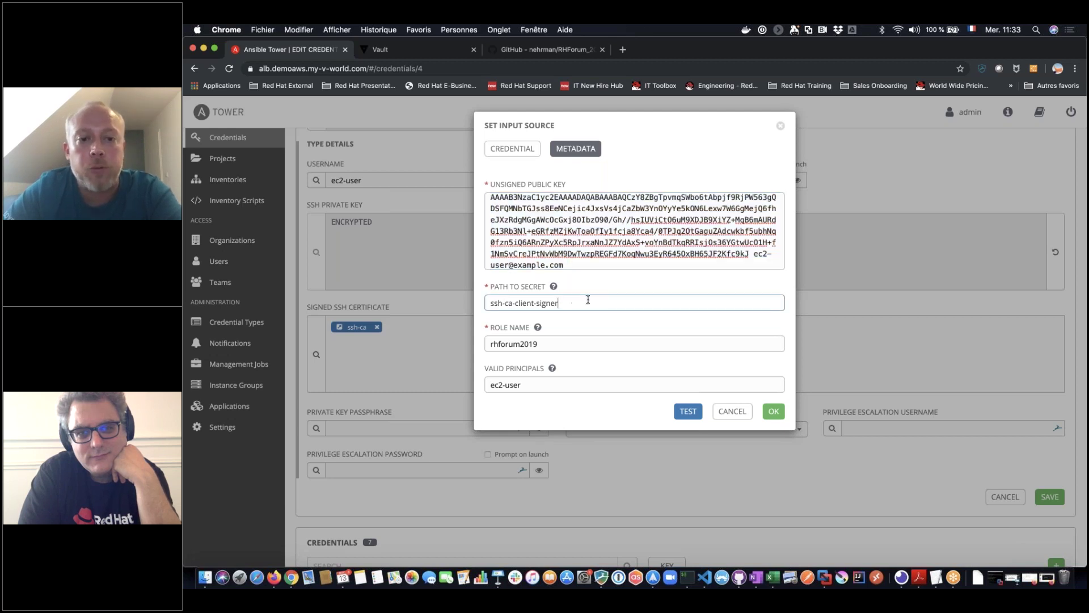
{"action": "left_click", "coordinate": [547, 347]}
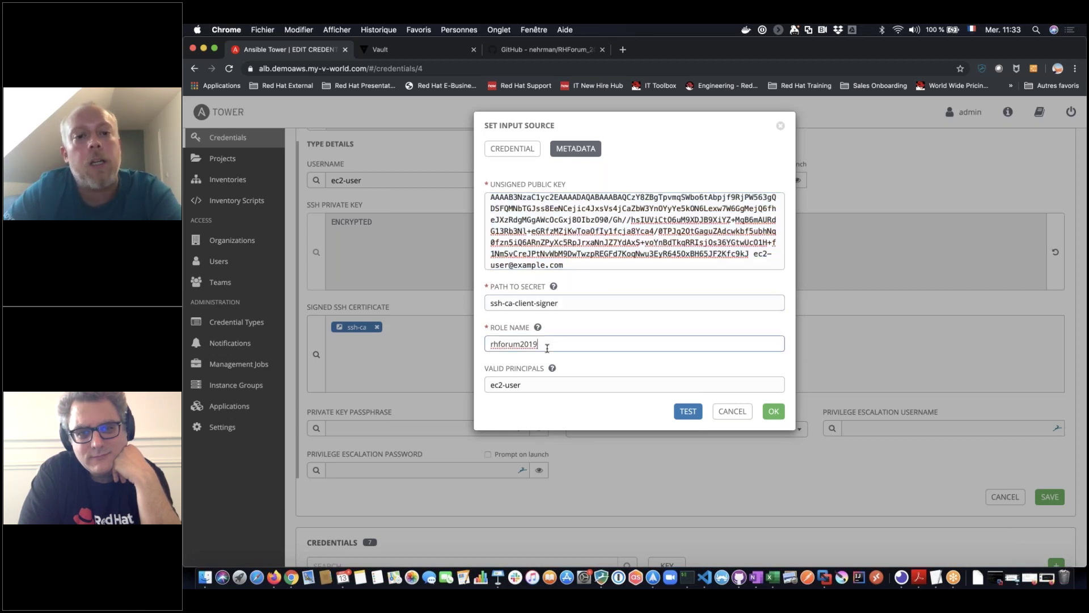
{"action": "left_click", "coordinate": [532, 387]}
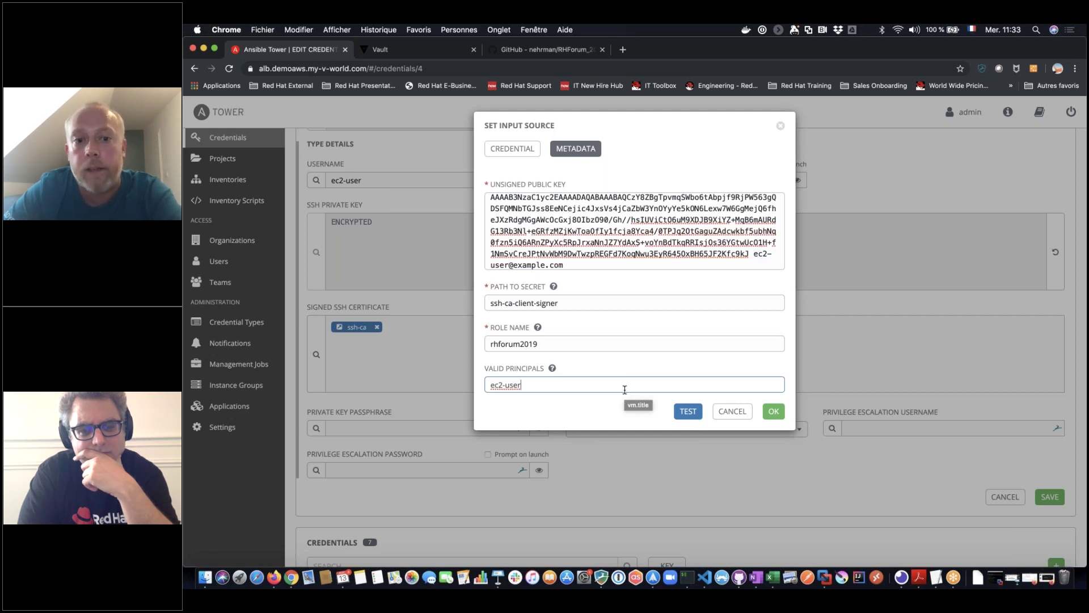
{"action": "left_click", "coordinate": [692, 411]}
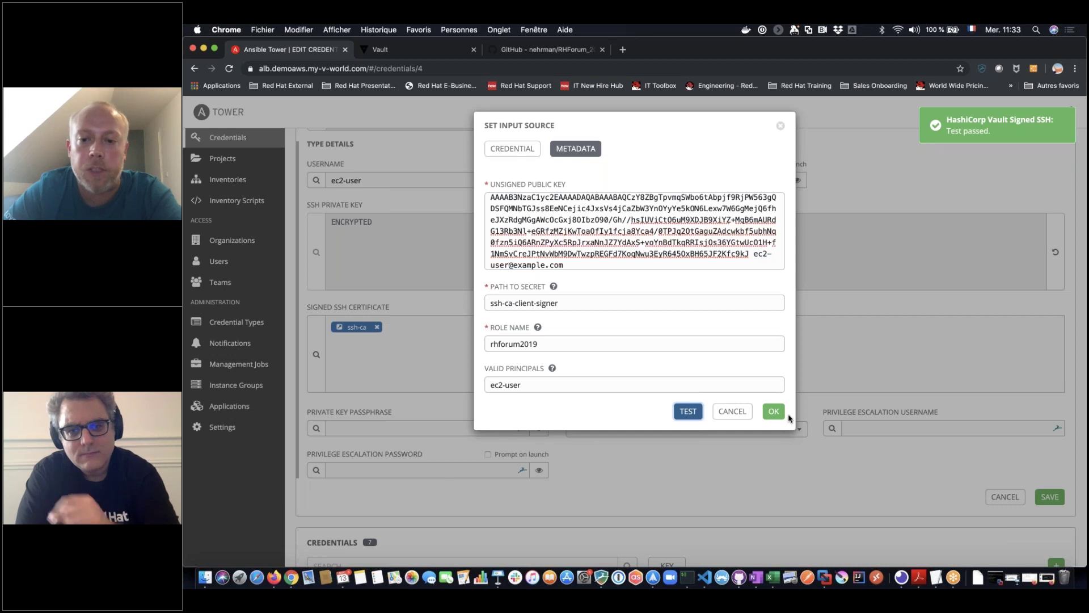
{"action": "left_click", "coordinate": [775, 412]}
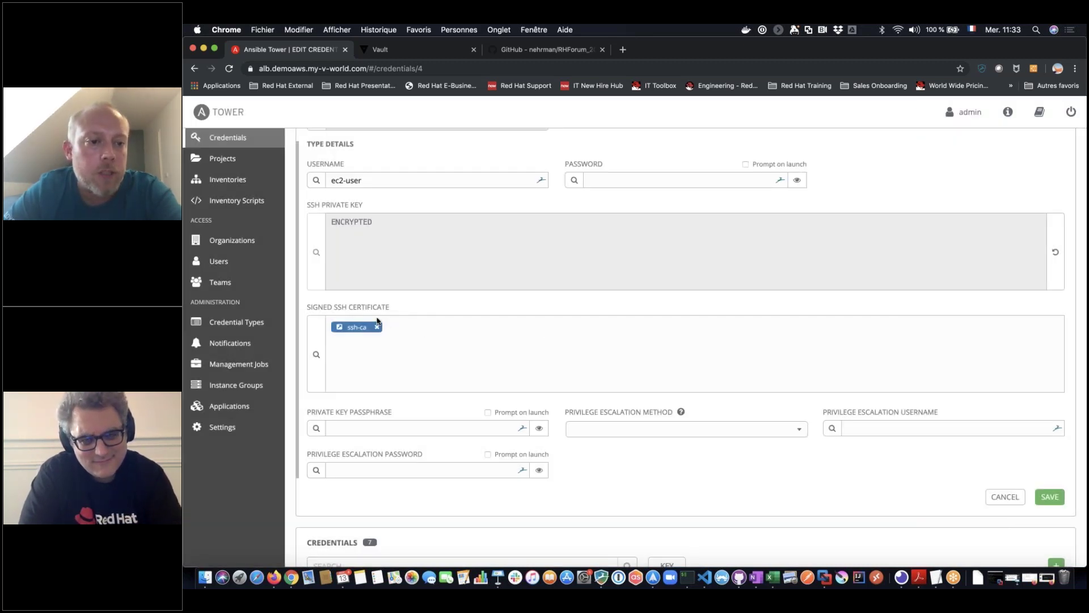
Show the AWS_SSH_CA inventory's groups and move to the second page
{"action": "scroll", "coordinate": [377, 321], "scroll_direction": "up", "scroll_amount": 5}
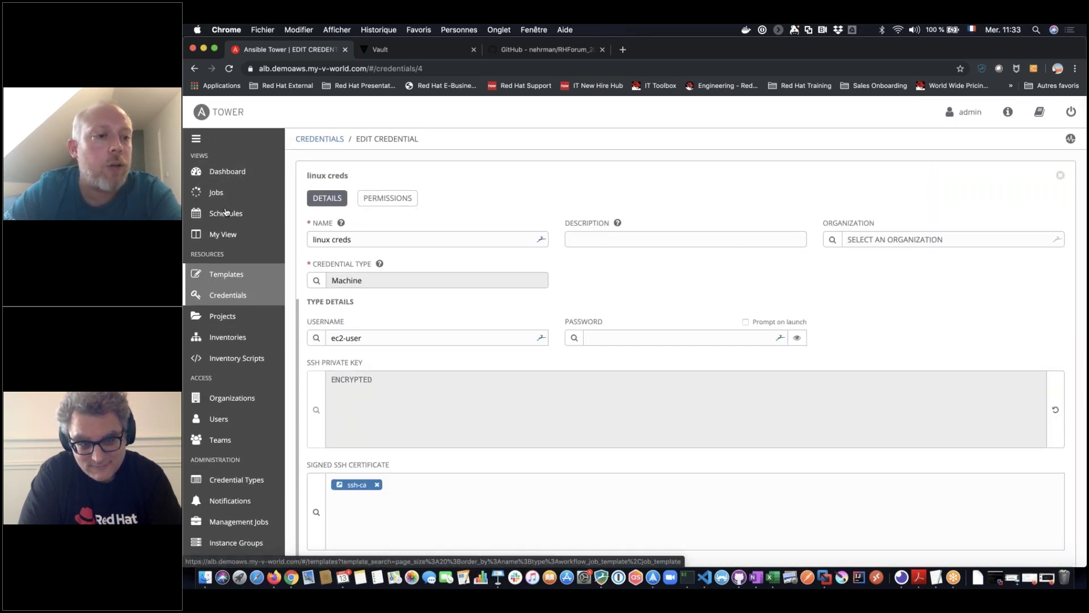
{"action": "left_click", "coordinate": [223, 337]}
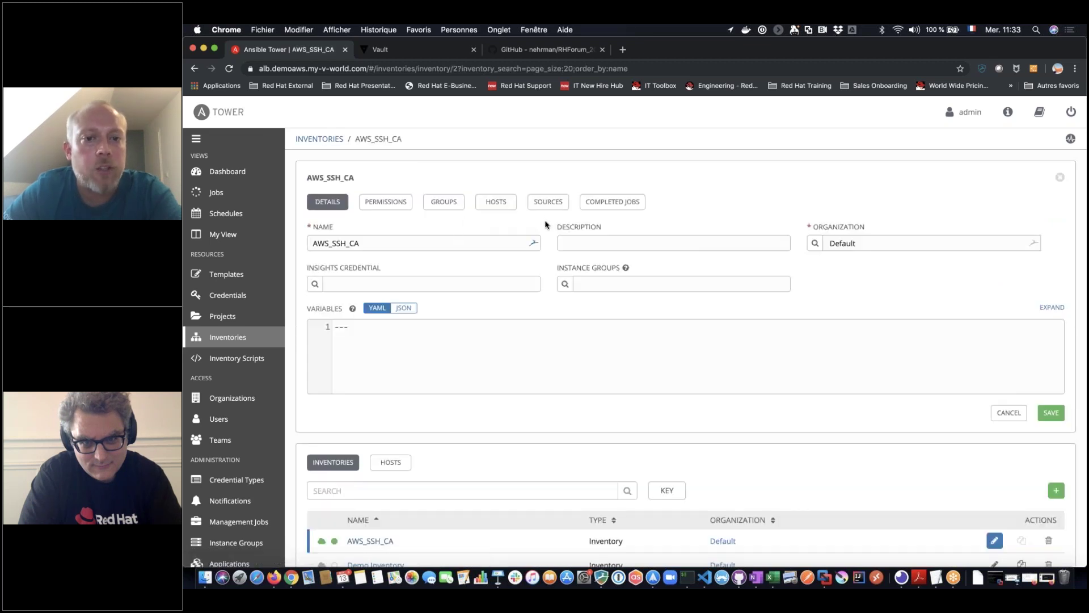
{"action": "left_click", "coordinate": [443, 201]}
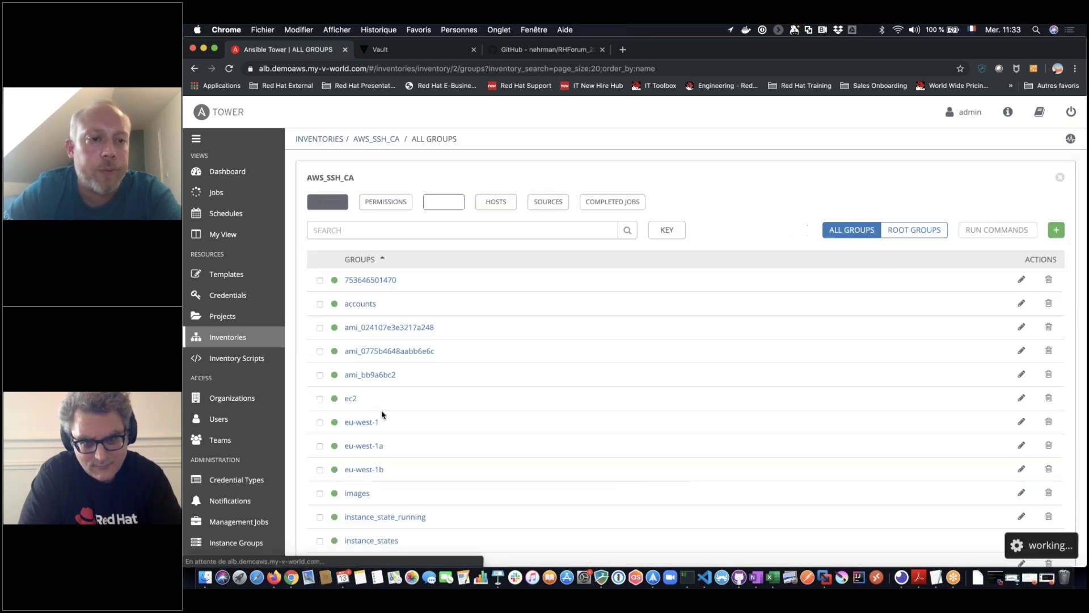
{"action": "scroll", "coordinate": [397, 340], "scroll_direction": "down", "scroll_amount": 5}
{"action": "scroll", "coordinate": [681, 340], "scroll_direction": "down", "scroll_amount": 5}
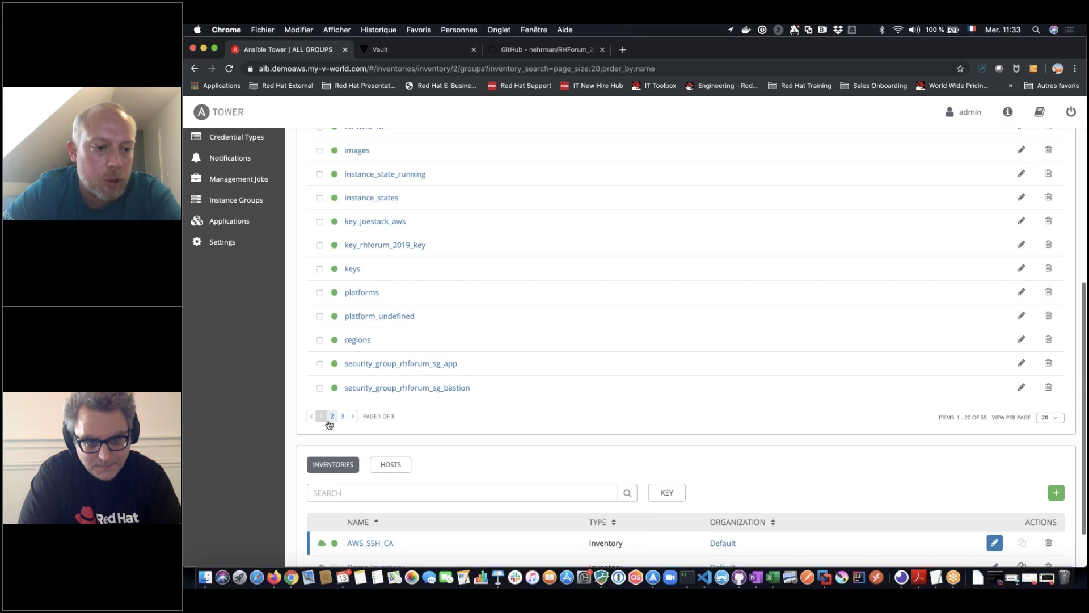
{"action": "left_click", "coordinate": [328, 420]}
Select host 10.0.10.68 in the tag_Name_eap group and start Run Commands for it
{"action": "scroll", "coordinate": [352, 397], "scroll_direction": "down", "scroll_amount": 4}
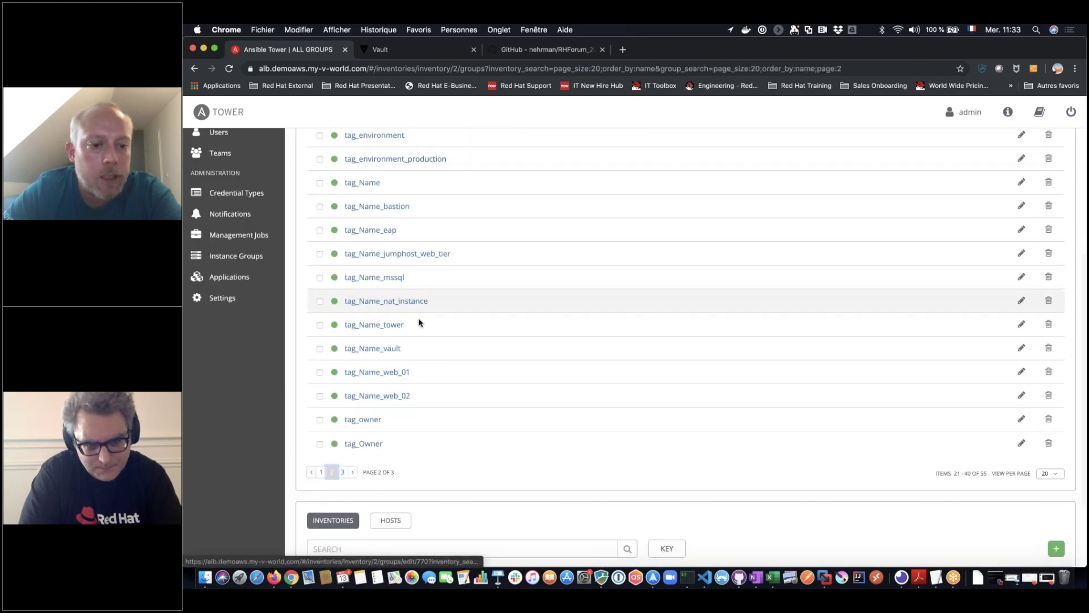
{"action": "left_click", "coordinate": [379, 231]}
{"action": "left_click", "coordinate": [431, 202]}
{"action": "left_click", "coordinate": [319, 280]}
{"action": "left_click", "coordinate": [990, 235]}
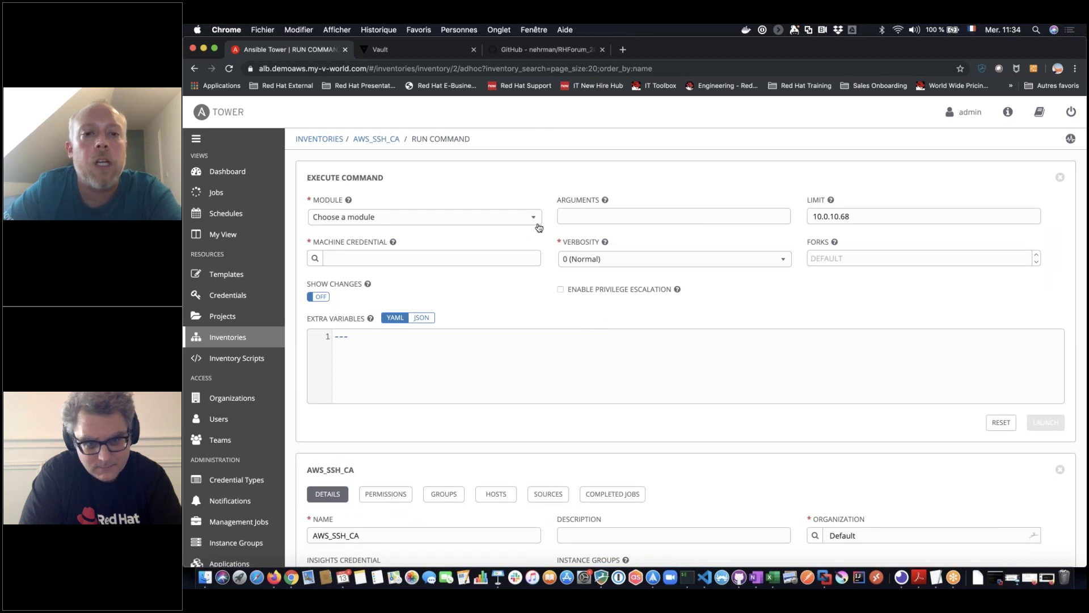
Choose the setup module for the ad-hoc command
{"action": "left_click", "coordinate": [534, 222]}
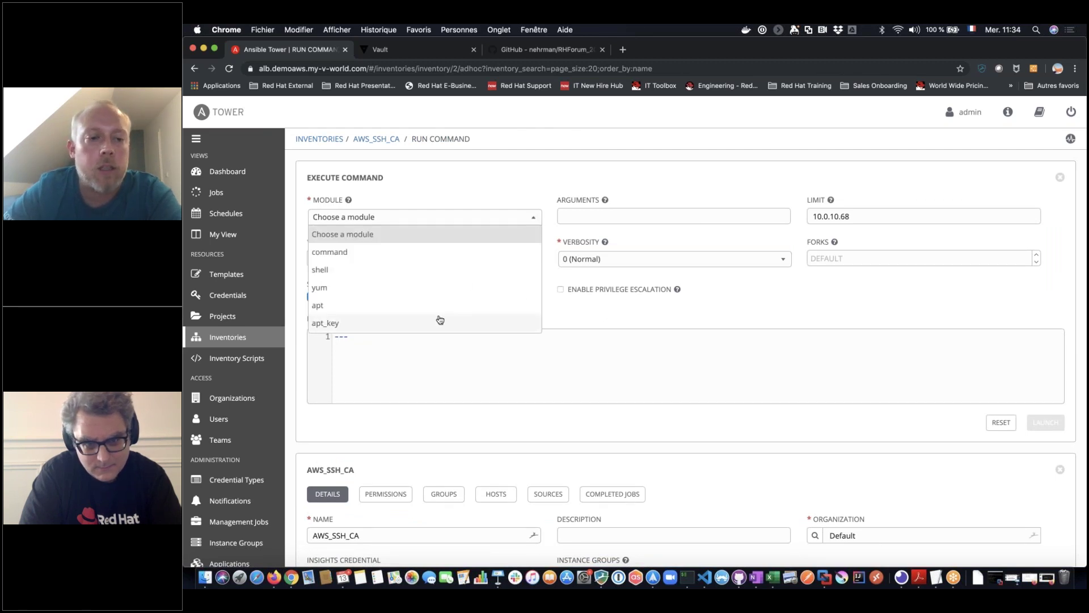
{"action": "scroll", "coordinate": [438, 318], "scroll_direction": "down", "scroll_amount": 5}
{"action": "scroll", "coordinate": [440, 319], "scroll_direction": "down", "scroll_amount": 2}
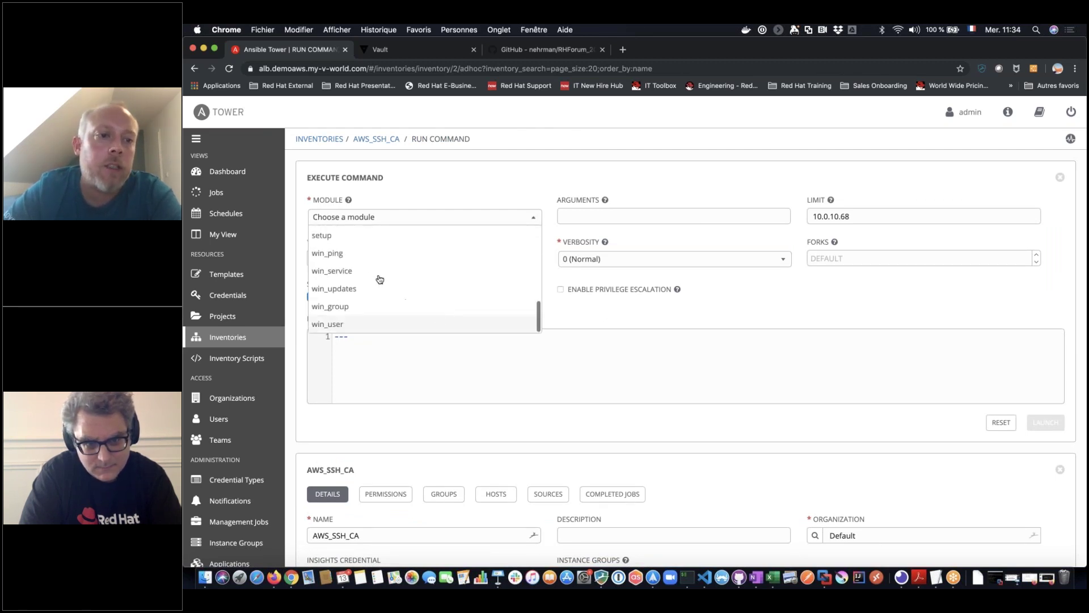
{"action": "left_click", "coordinate": [363, 241]}
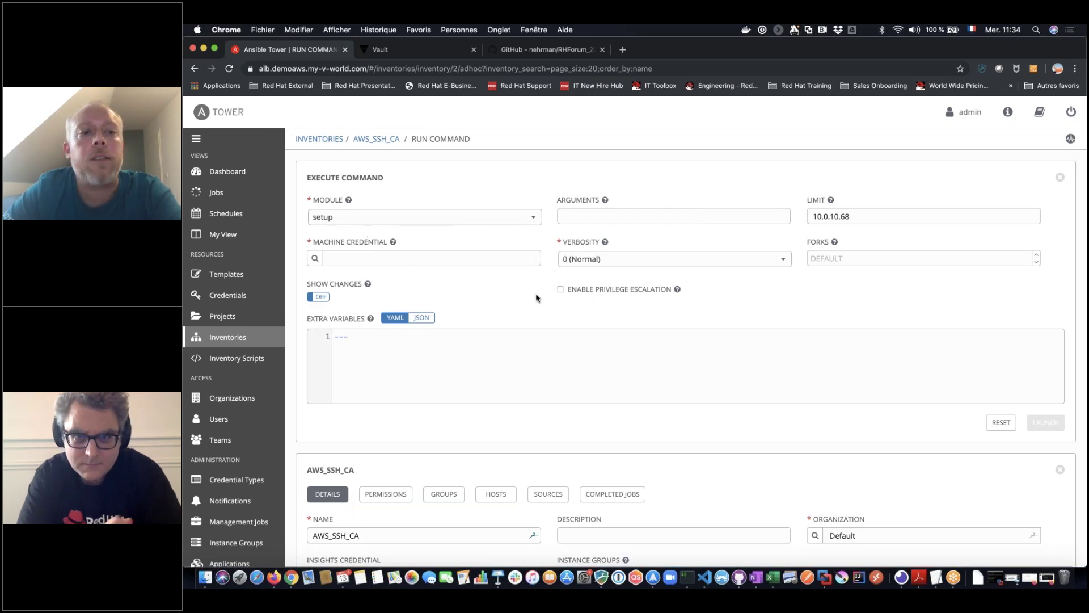
Select linux creds as the machine credential for the command
{"action": "left_click", "coordinate": [314, 258]}
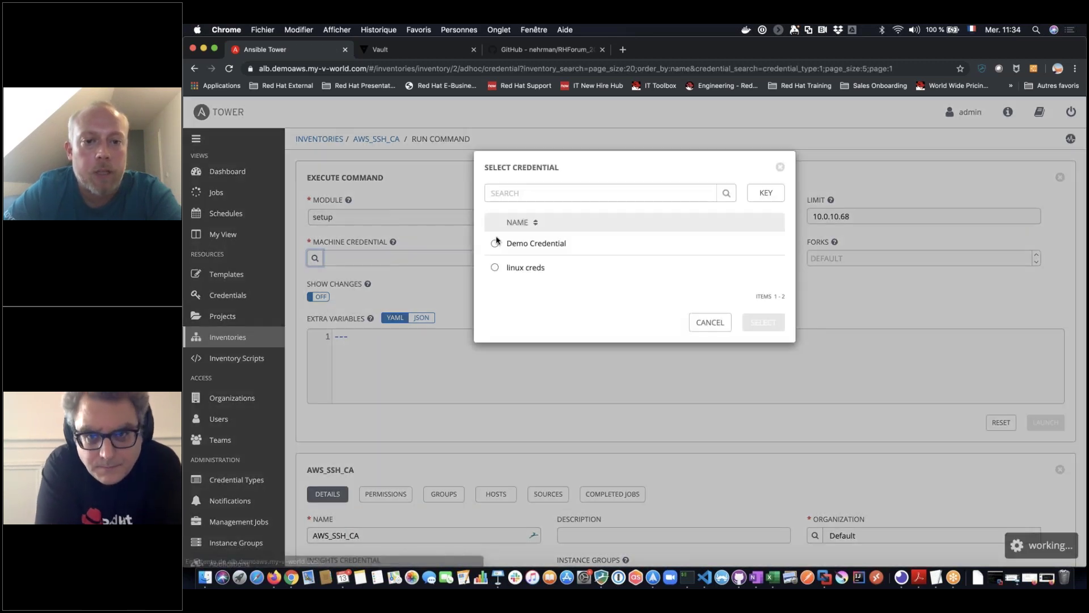
{"action": "left_click", "coordinate": [494, 268]}
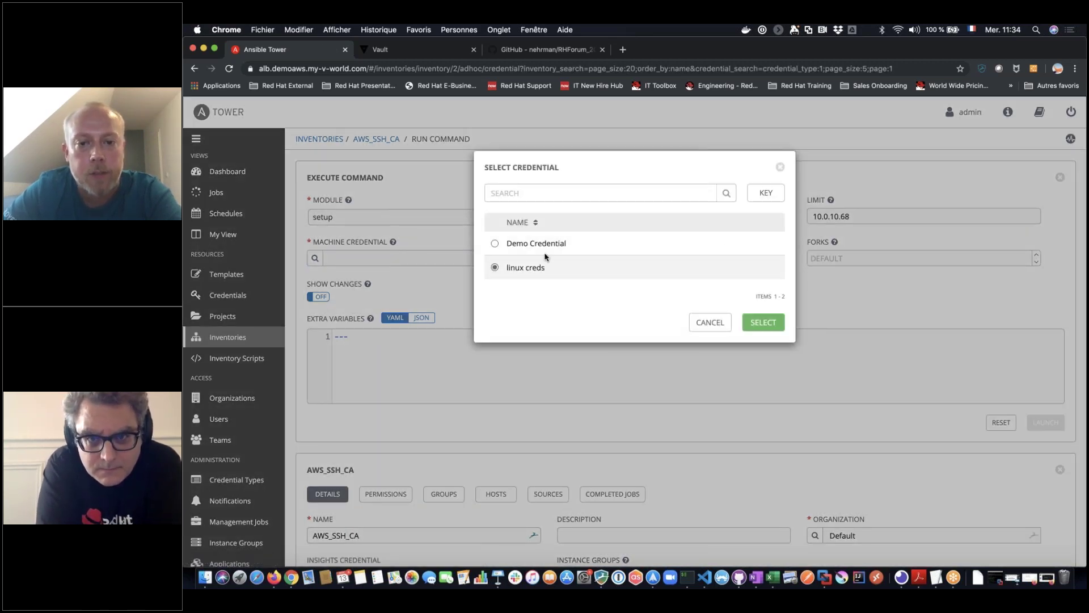
{"action": "left_click", "coordinate": [756, 322]}
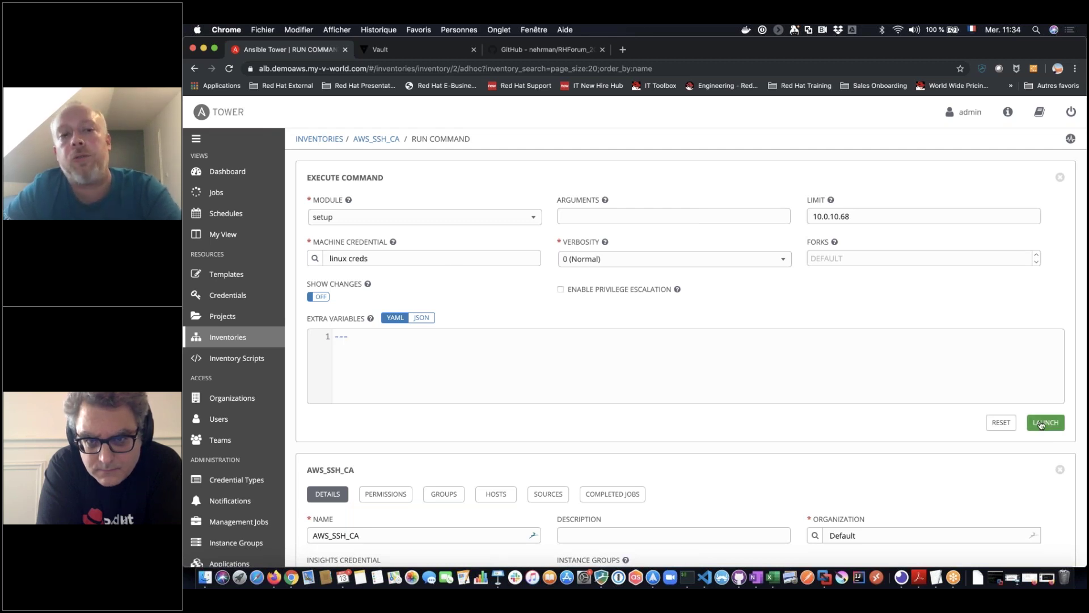
Launch setup against 10.0.10.68, highlight the ssh_key_data-cert file name, and review gathered facts in job 289
{"action": "left_click", "coordinate": [1042, 425]}
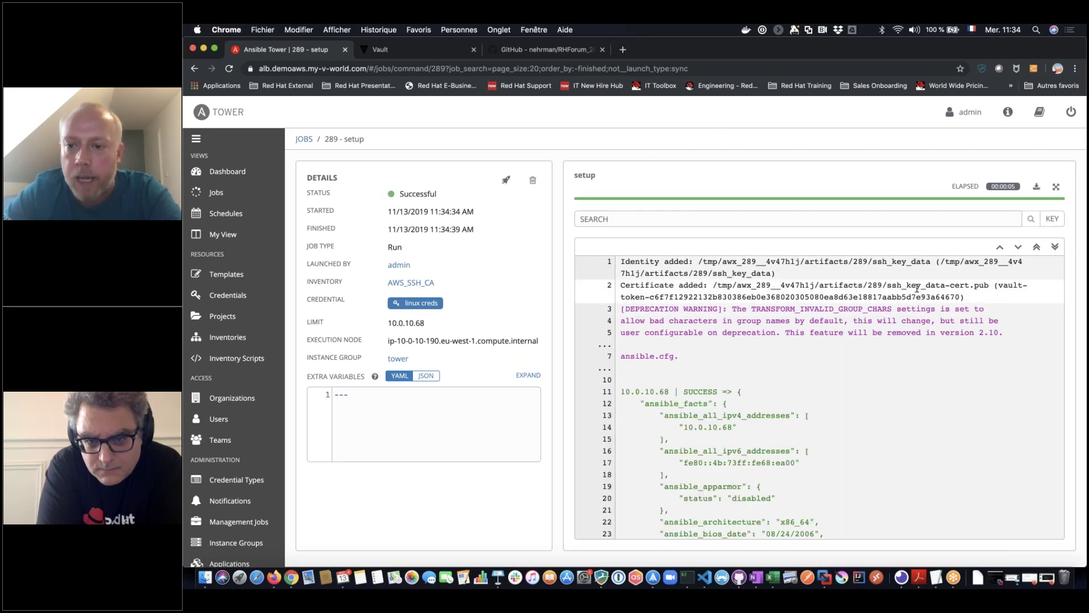
{"action": "left_click_drag", "start_coordinate": [923, 264], "coordinate": [973, 286]}
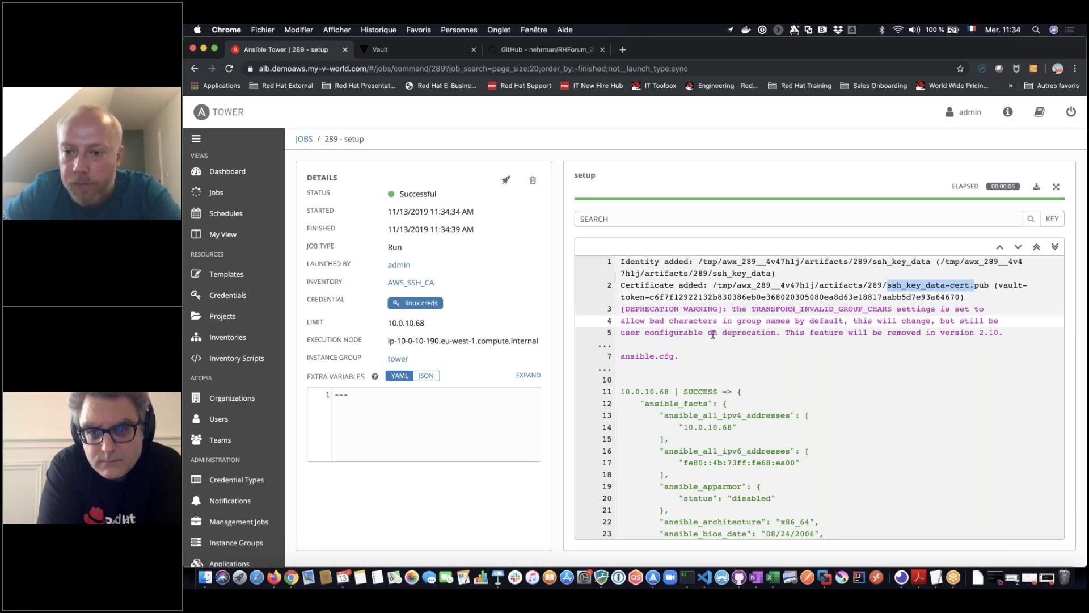
{"action": "scroll", "coordinate": [984, 318], "scroll_direction": "down", "scroll_amount": 2}
{"action": "scroll", "coordinate": [984, 318], "scroll_direction": "up", "scroll_amount": 1}
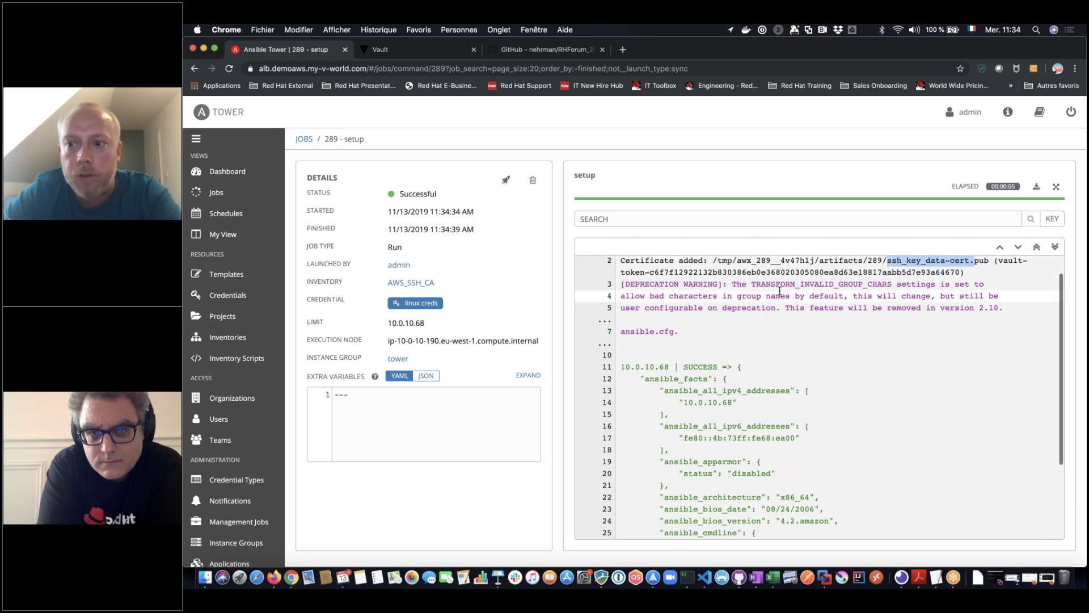
{"action": "scroll", "coordinate": [779, 291], "scroll_direction": "down", "scroll_amount": 1}
{"action": "scroll", "coordinate": [779, 291], "scroll_direction": "down", "scroll_amount": 1}
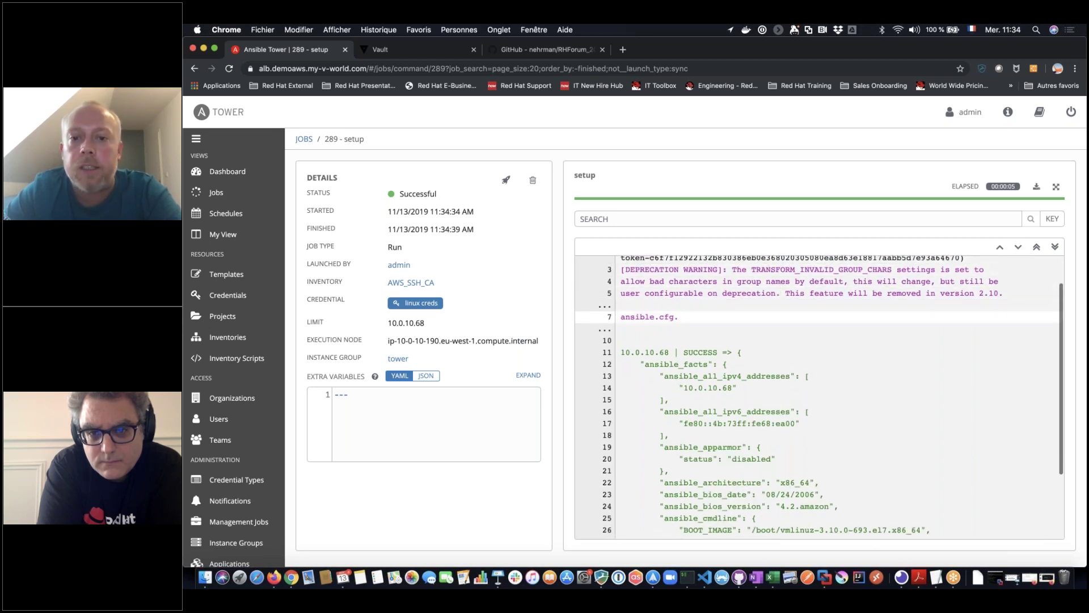
{"action": "scroll", "coordinate": [714, 315], "scroll_direction": "down", "scroll_amount": 1}
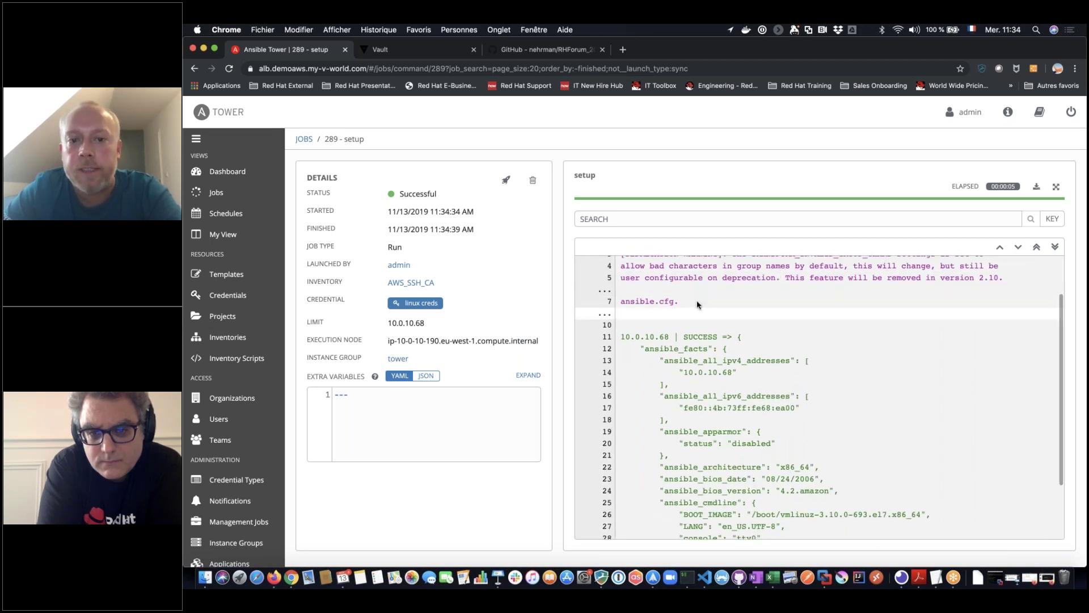
{"action": "scroll", "coordinate": [738, 385], "scroll_direction": "down", "scroll_amount": 5}
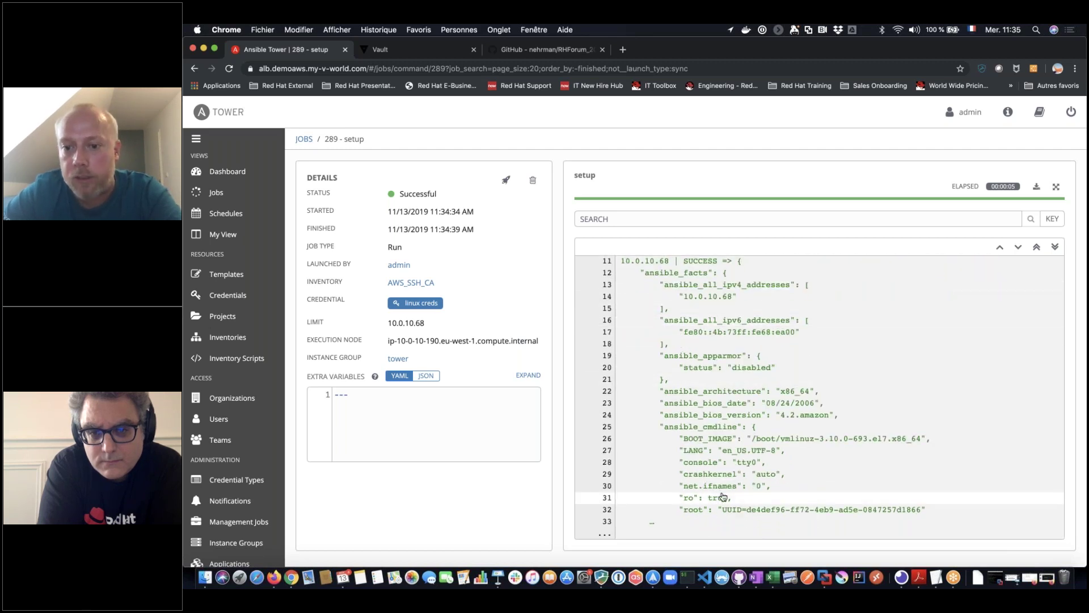
{"action": "scroll", "coordinate": [723, 497], "scroll_direction": "up", "scroll_amount": 5}
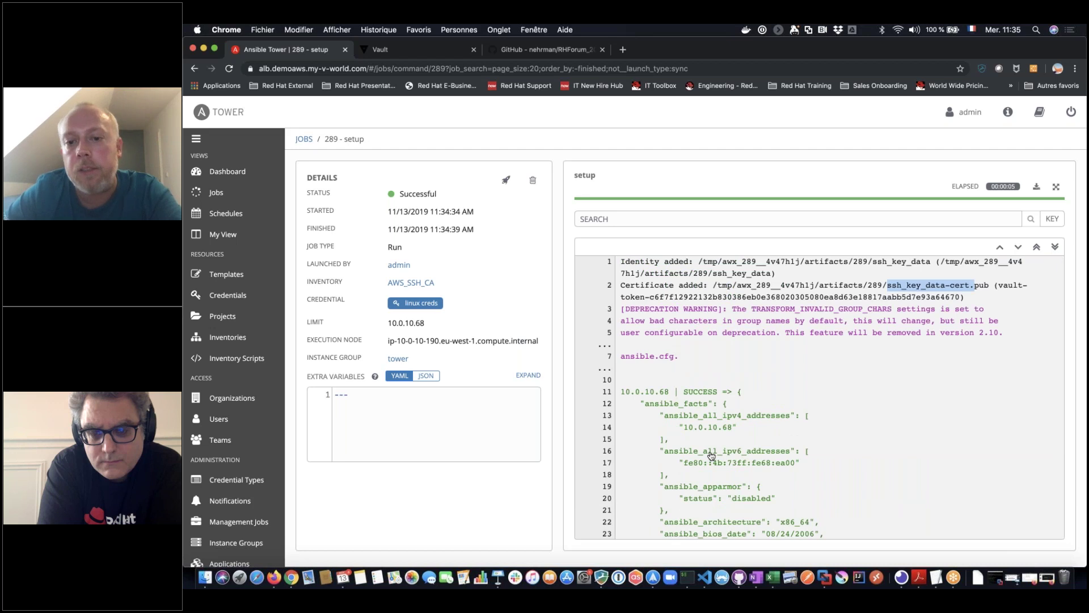
{"action": "scroll", "coordinate": [712, 459], "scroll_direction": "down", "scroll_amount": 3}
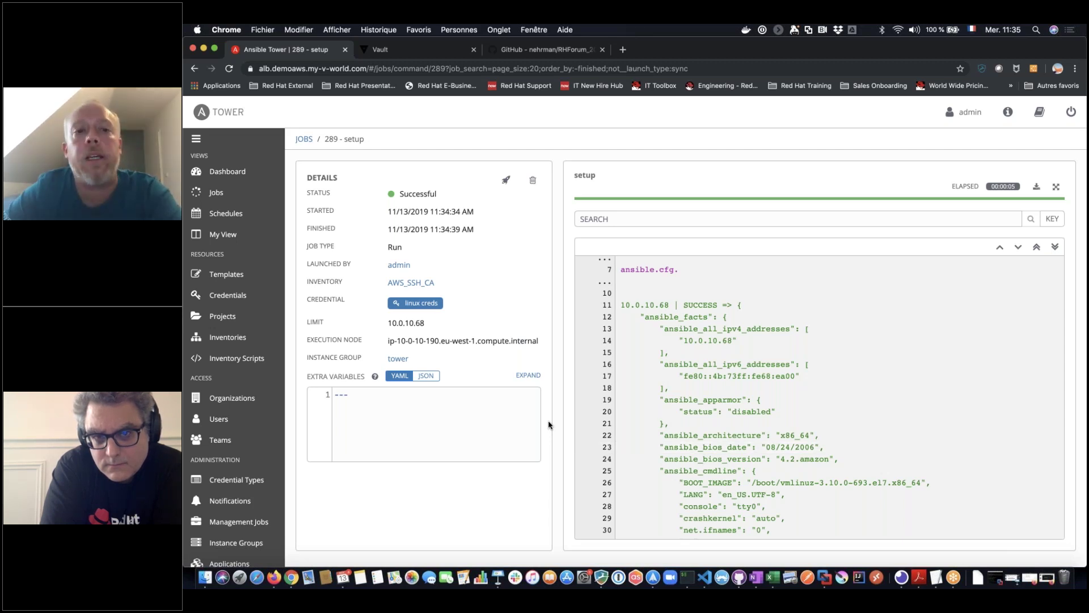
Sign back in to Ansible Tower in Firefox with the admin username and password
{"action": "left_click", "coordinate": [224, 177]}
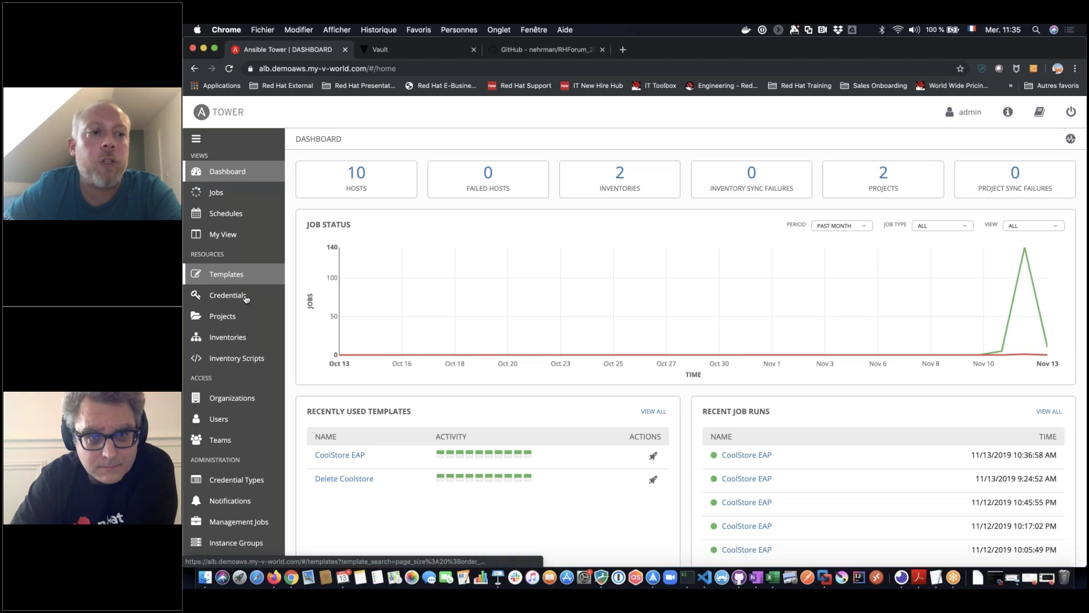
{"action": "scroll", "coordinate": [255, 315], "scroll_direction": "down", "scroll_amount": 1}
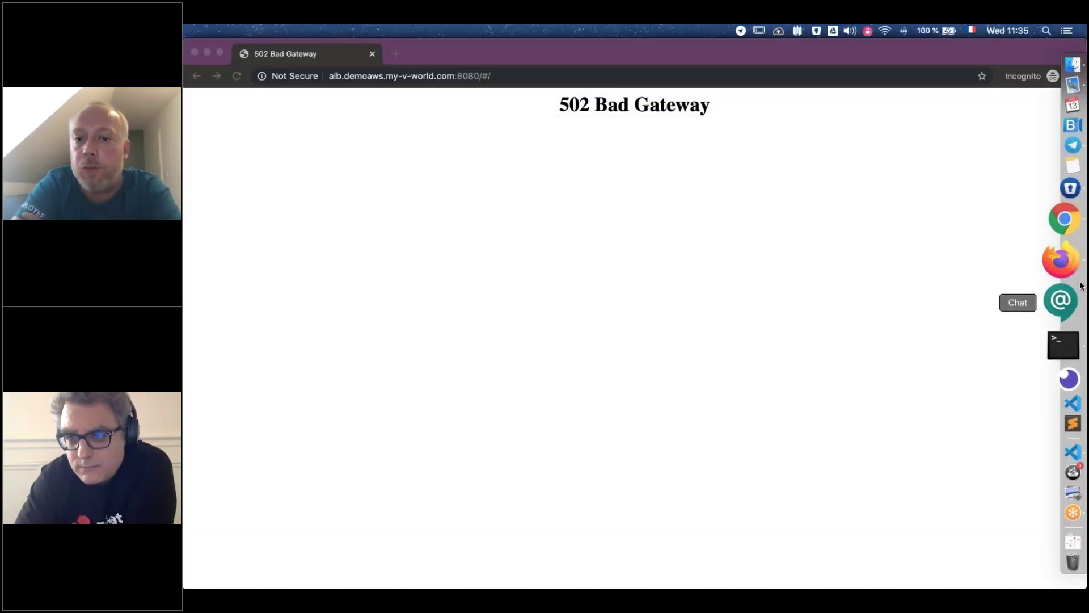
{"action": "left_click", "coordinate": [1081, 265]}
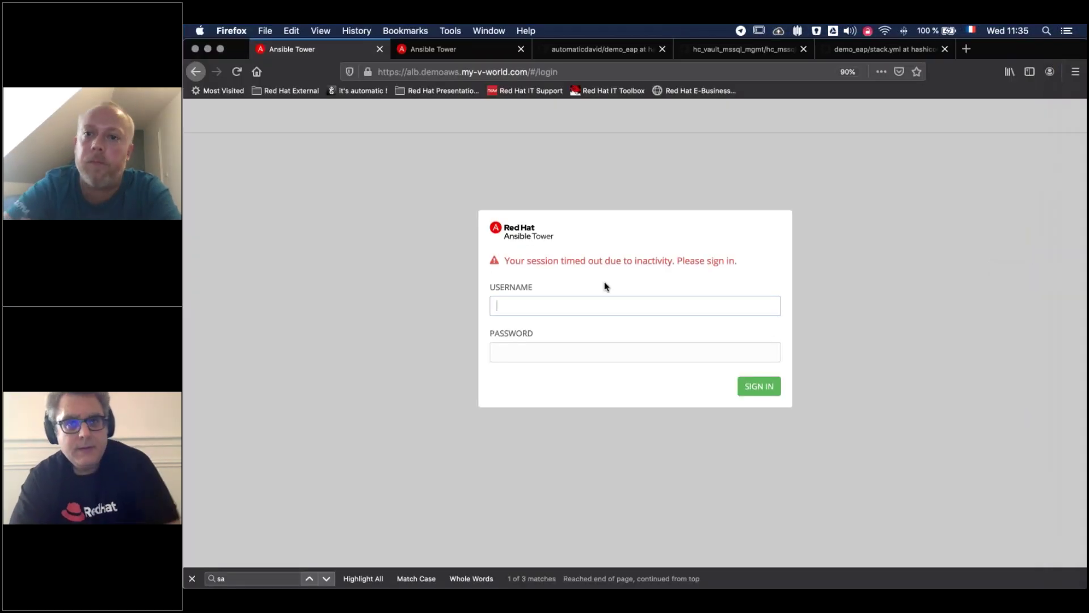
{"action": "type", "text": "admin"}
{"action": "key", "text": "Tab"}
{"action": "type", "text": "admin"}
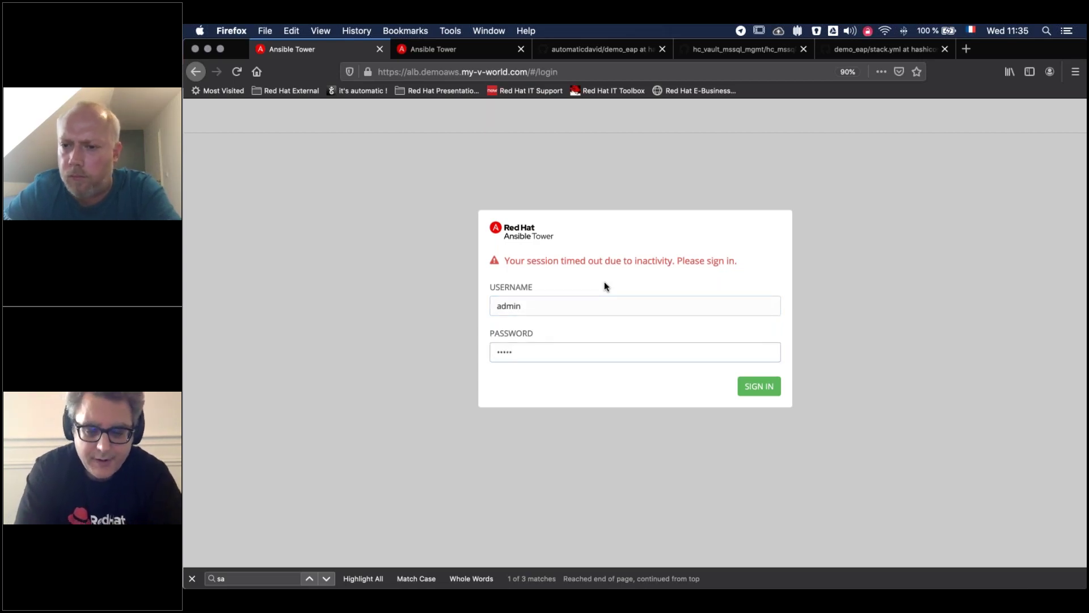
{"action": "key", "text": "Return"}
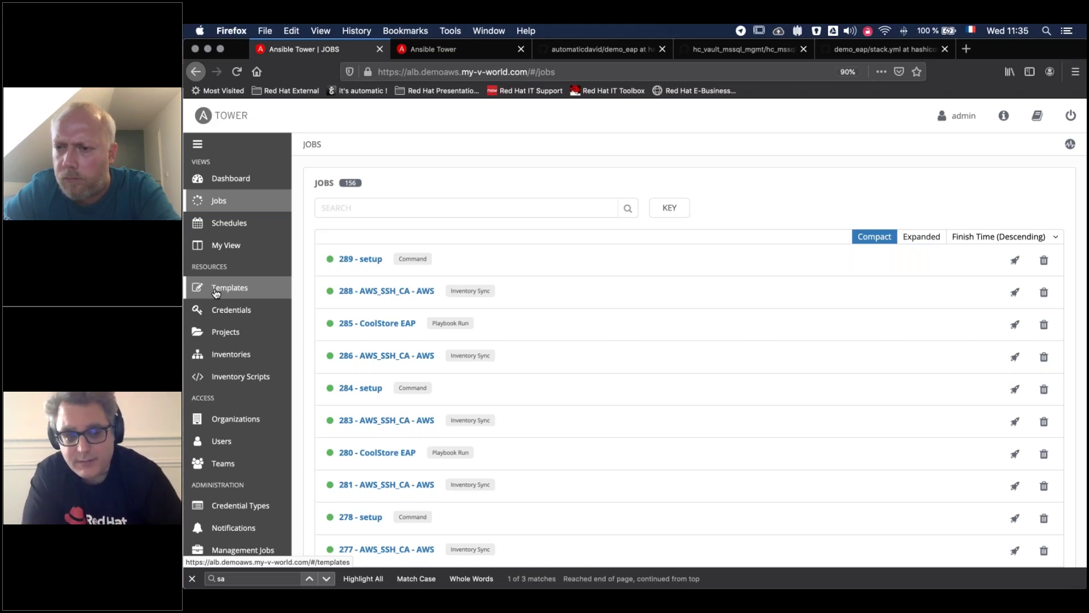
Open the CoolStore EAP job template from Templates, then bring Chrome back to the front
{"action": "left_click", "coordinate": [215, 289]}
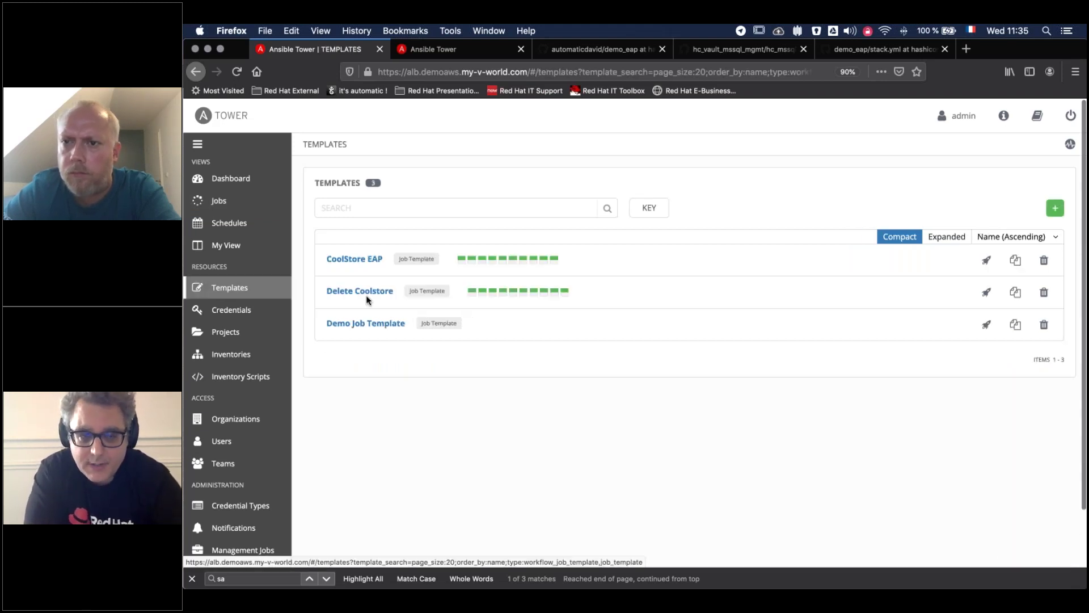
{"action": "left_click", "coordinate": [347, 260]}
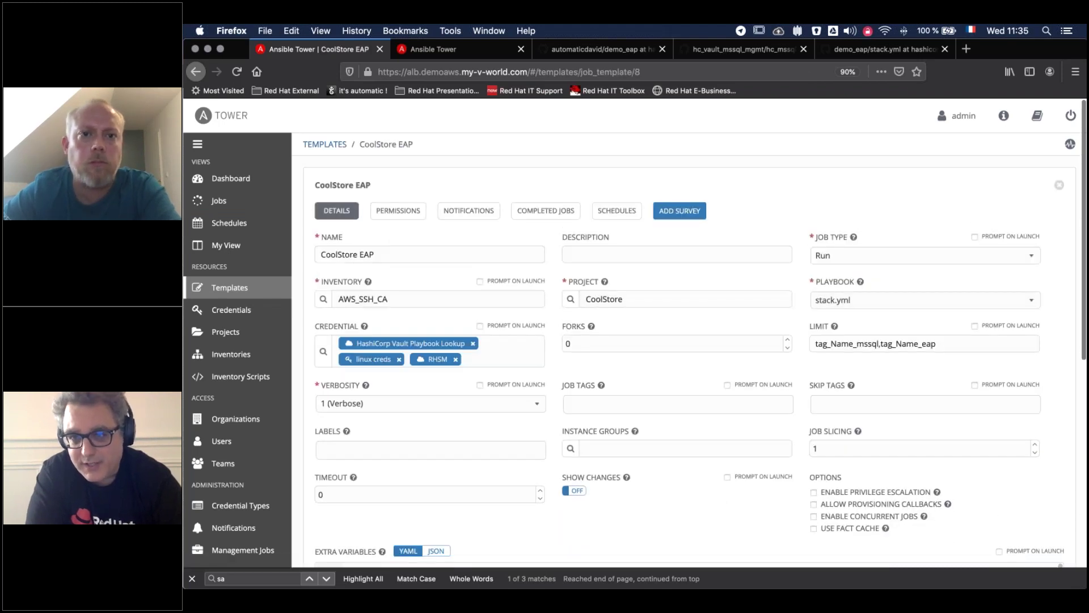
{"action": "left_click", "coordinate": [1068, 264]}
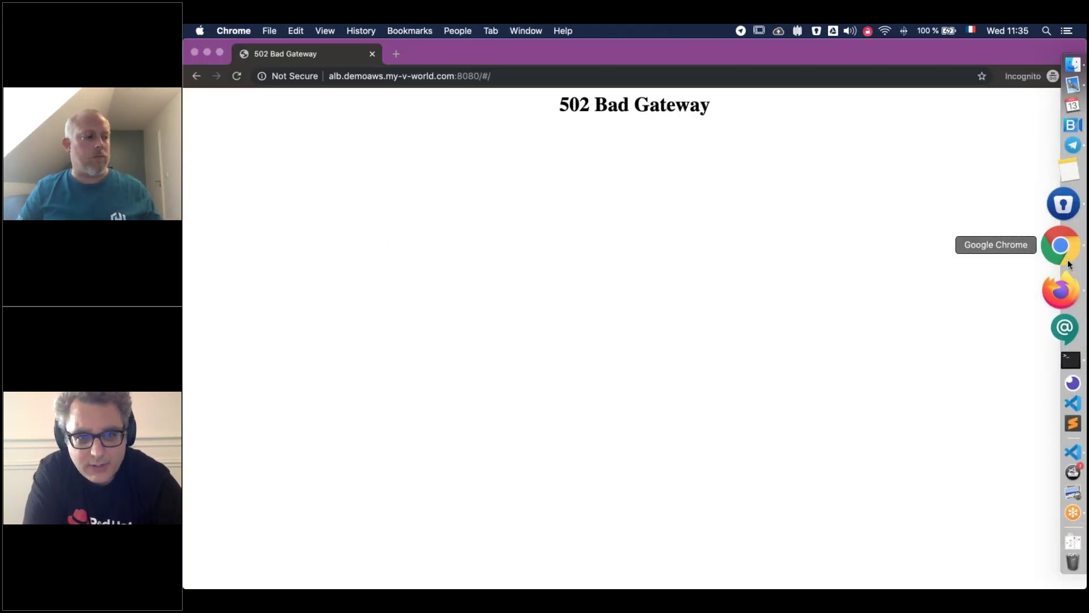
Switch to the Webinar Tower + Vault deck and show slide 18, the Terraform–Ansible–Vault diagram
{"action": "left_click", "coordinate": [526, 30]}
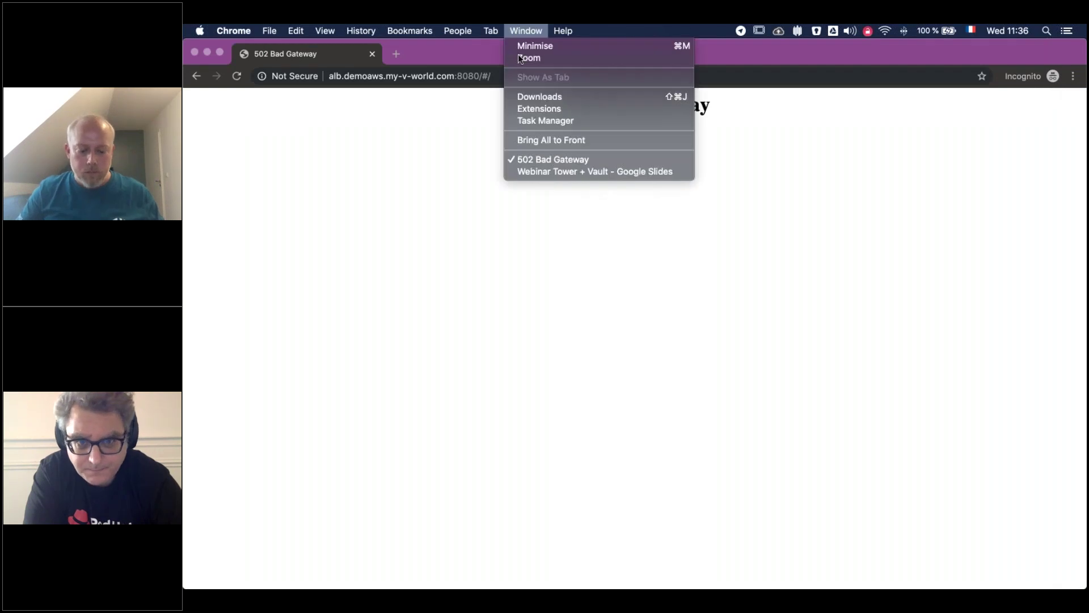
{"action": "left_click", "coordinate": [539, 171]}
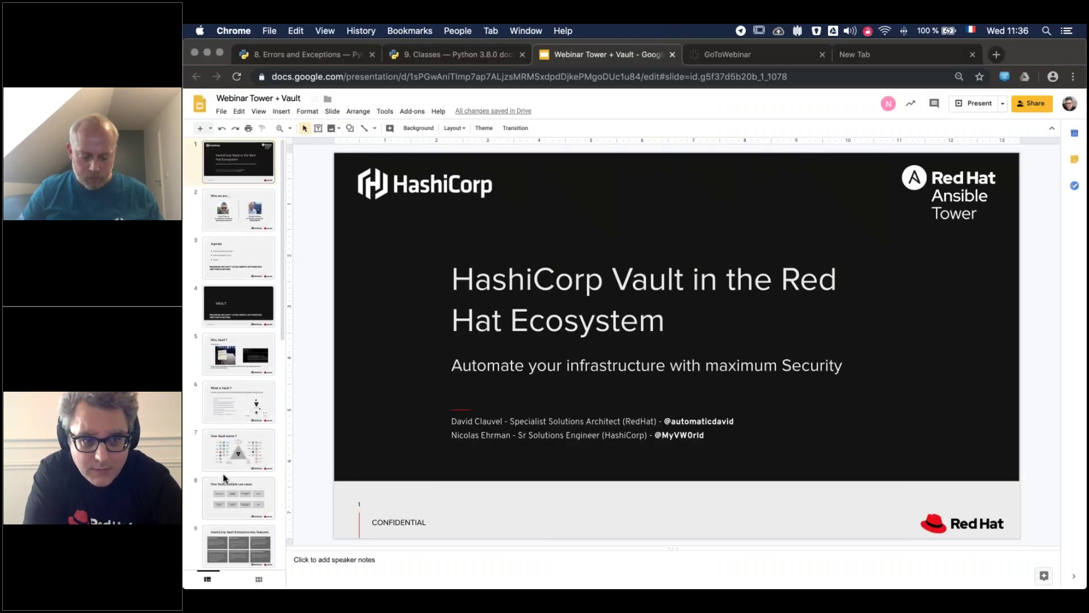
{"action": "scroll", "coordinate": [222, 473], "scroll_direction": "down", "scroll_amount": 10}
{"action": "left_click", "coordinate": [228, 497]}
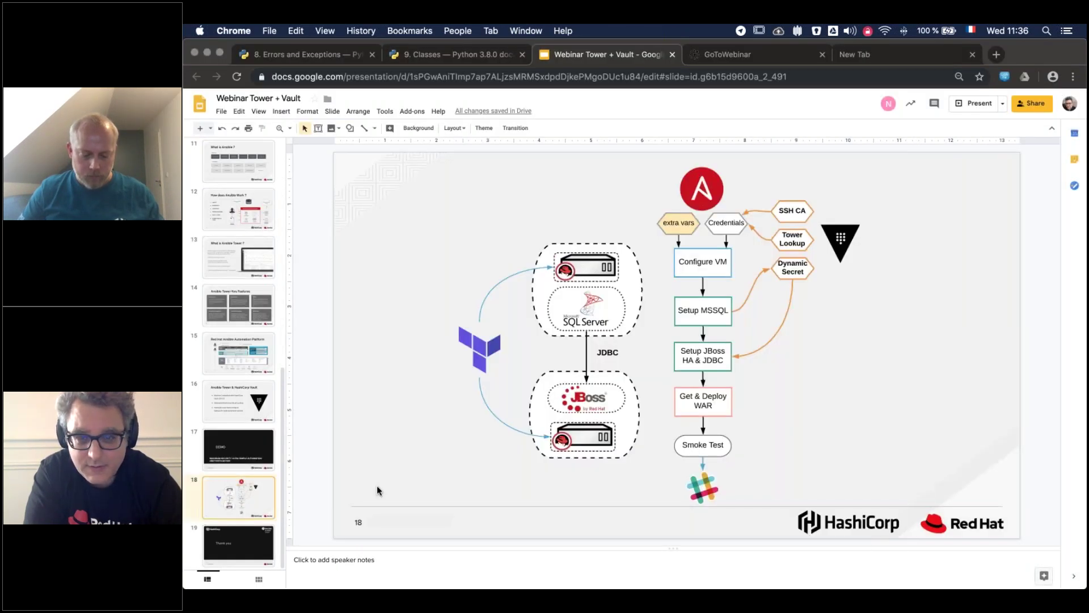
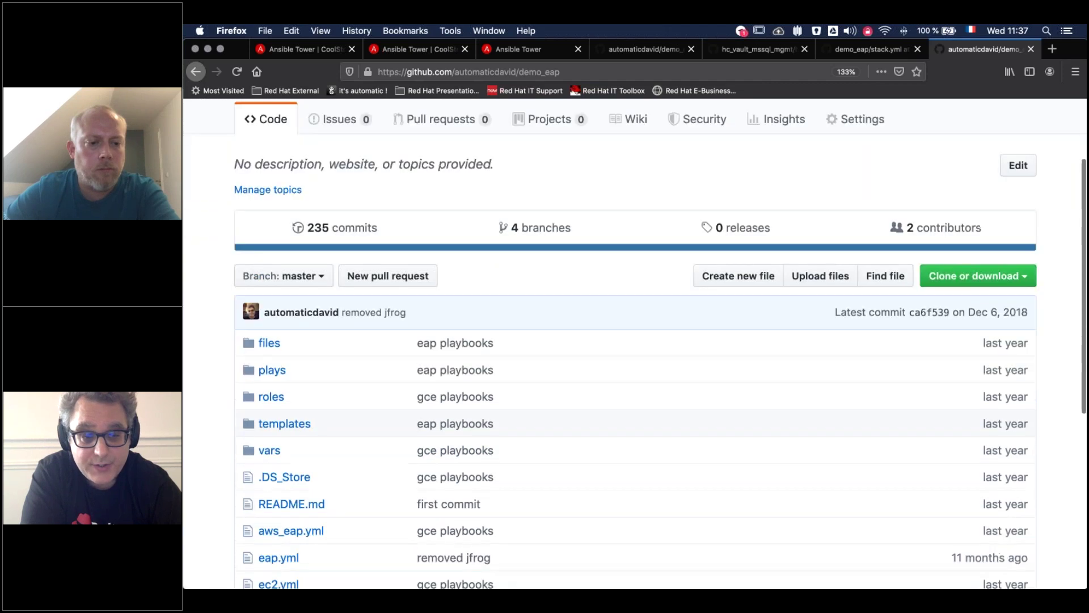
Read stack.yml on demo_eap's hashicorp branch, then return to the CoolStore EAP template
{"action": "left_click", "coordinate": [287, 198]}
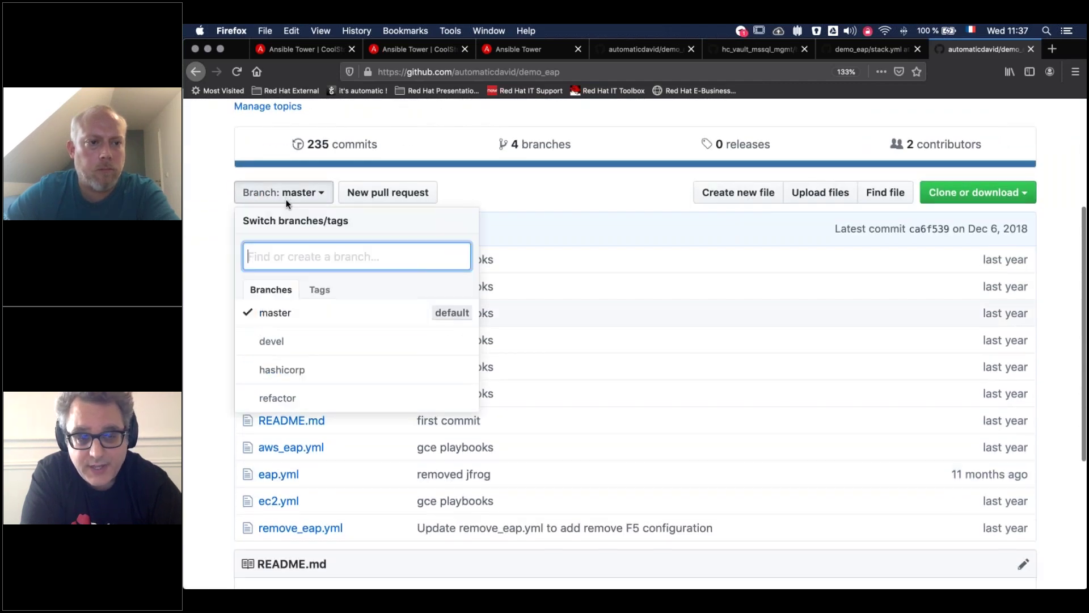
{"action": "left_click", "coordinate": [294, 370]}
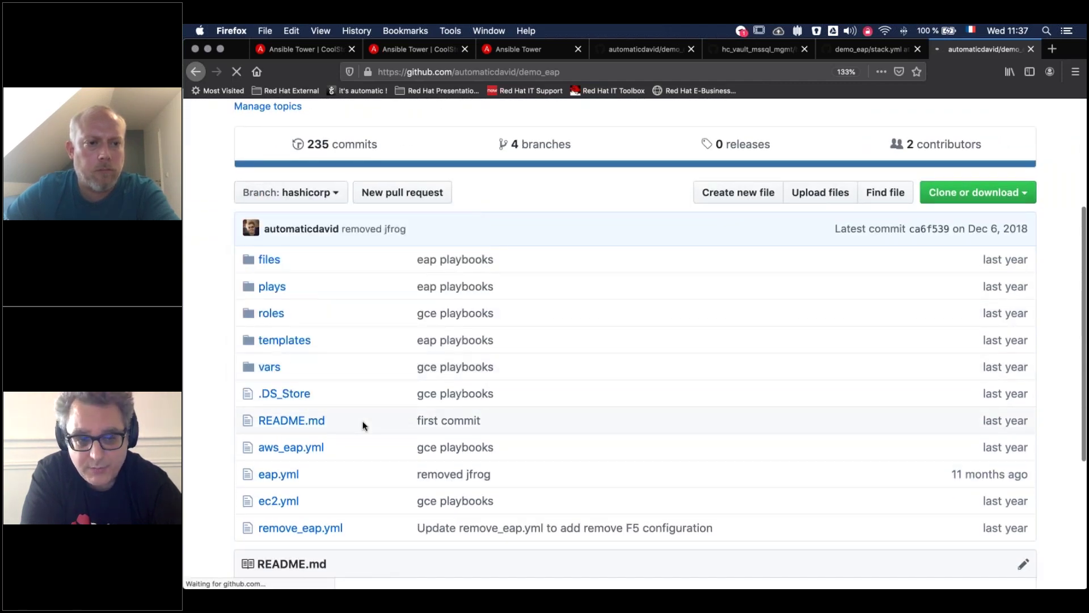
{"action": "scroll", "coordinate": [365, 423], "scroll_direction": "down", "scroll_amount": 6}
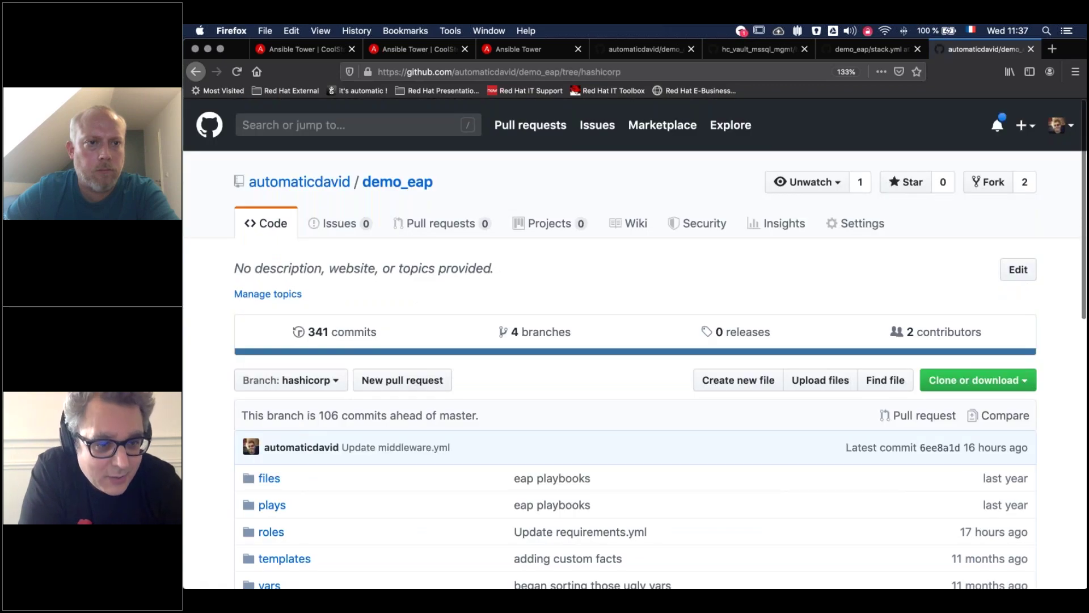
{"action": "scroll", "coordinate": [295, 414], "scroll_direction": "down", "scroll_amount": 10}
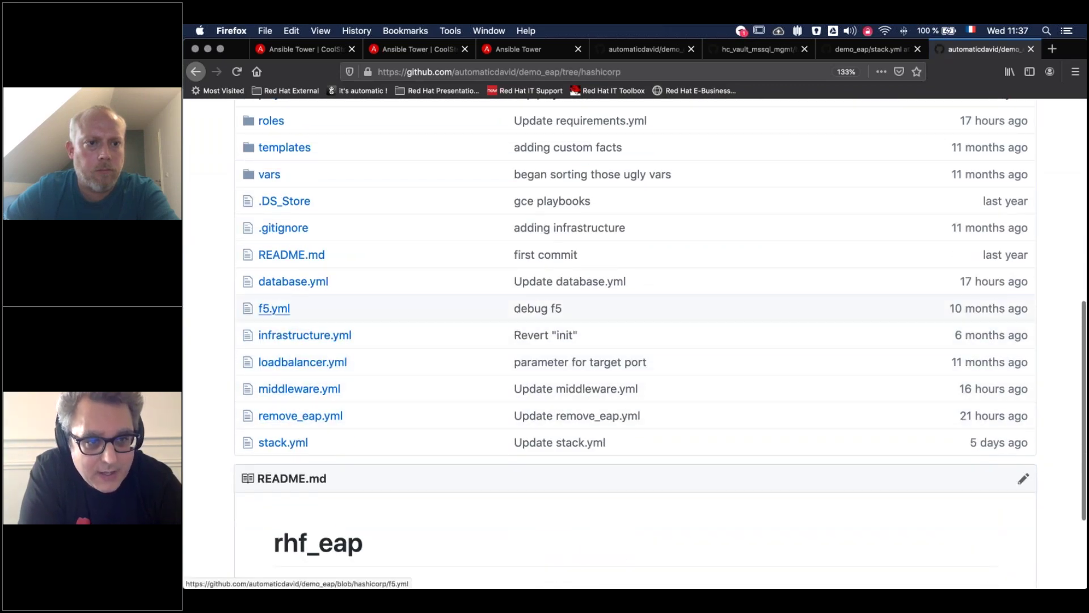
{"action": "left_click", "coordinate": [280, 444]}
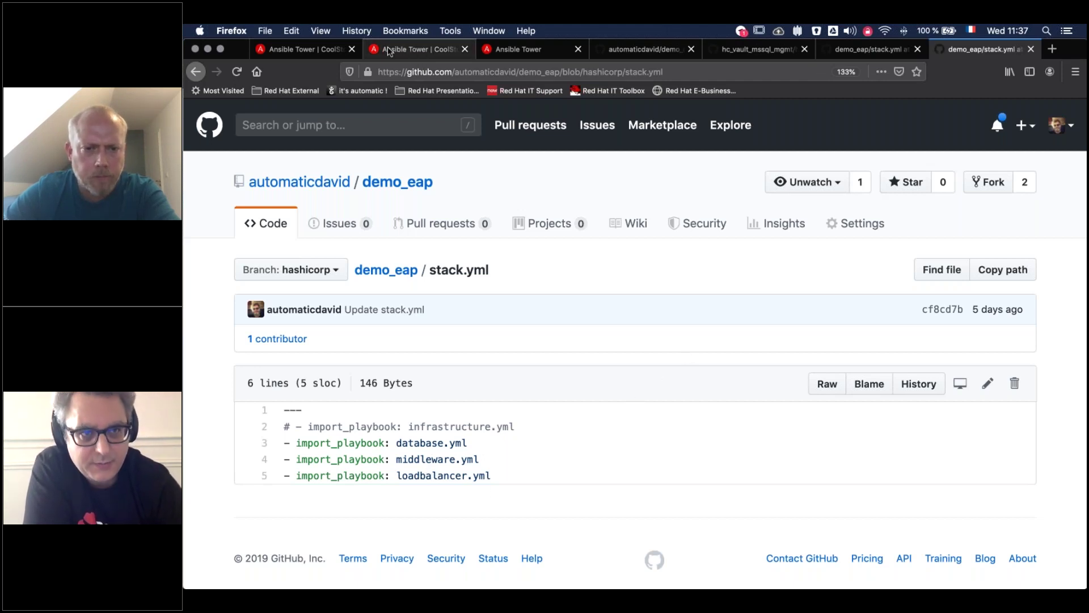
{"action": "left_click", "coordinate": [311, 49]}
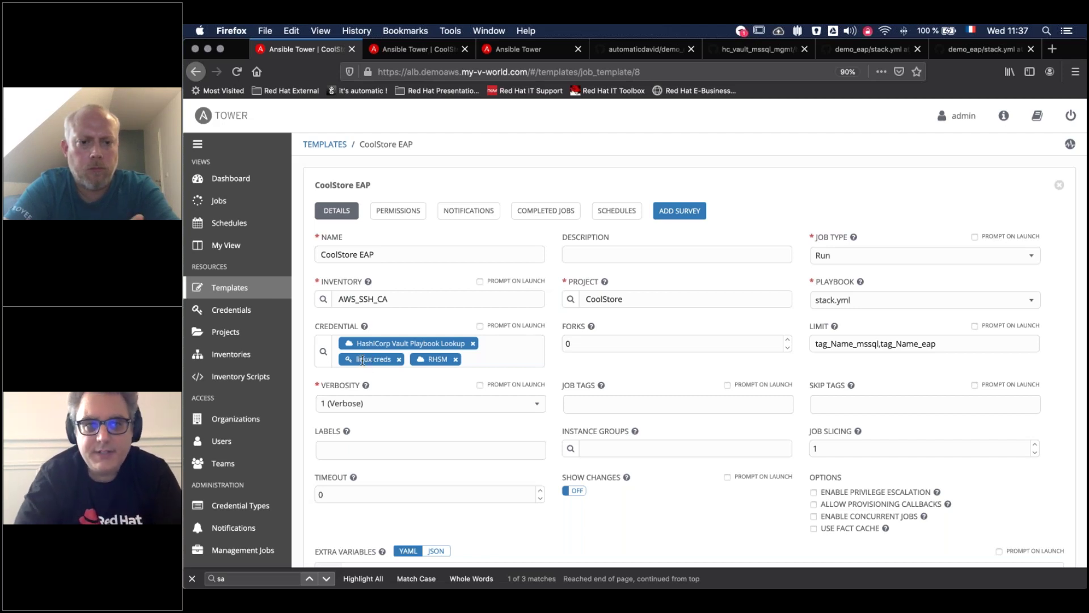
Check the CoolStore project's source settings and who has permissions on the ssh-ca credential
{"action": "left_click", "coordinate": [416, 50]}
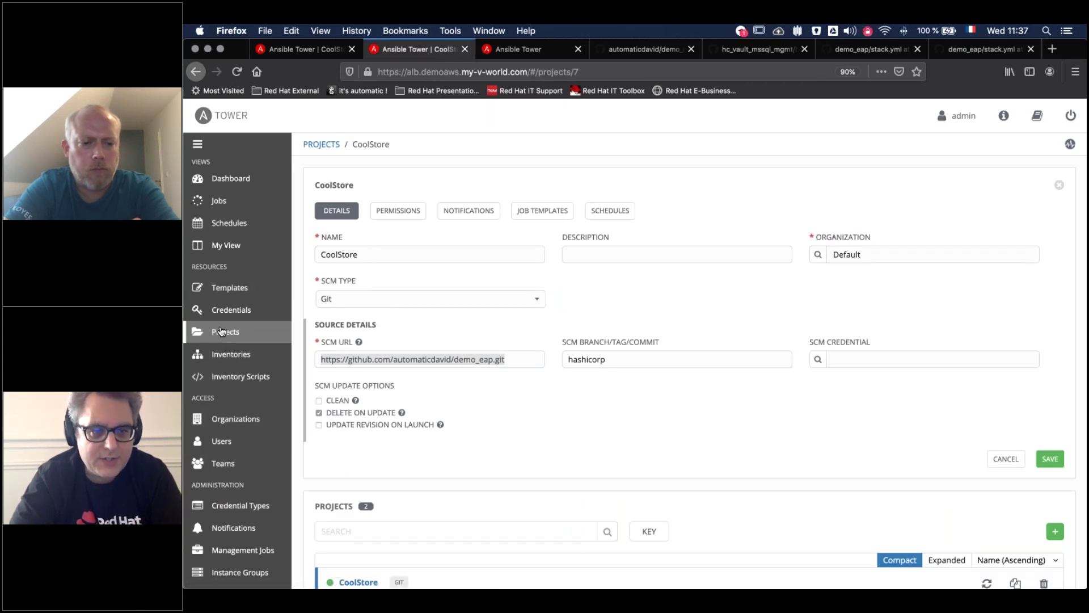
{"action": "left_click", "coordinate": [231, 309]}
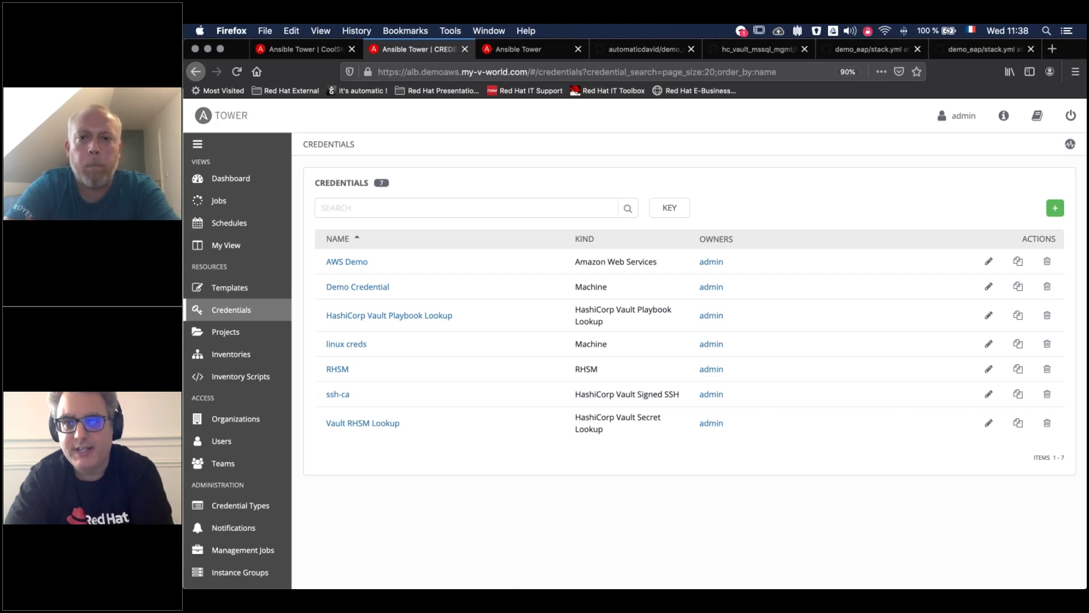
{"action": "left_click", "coordinate": [335, 397]}
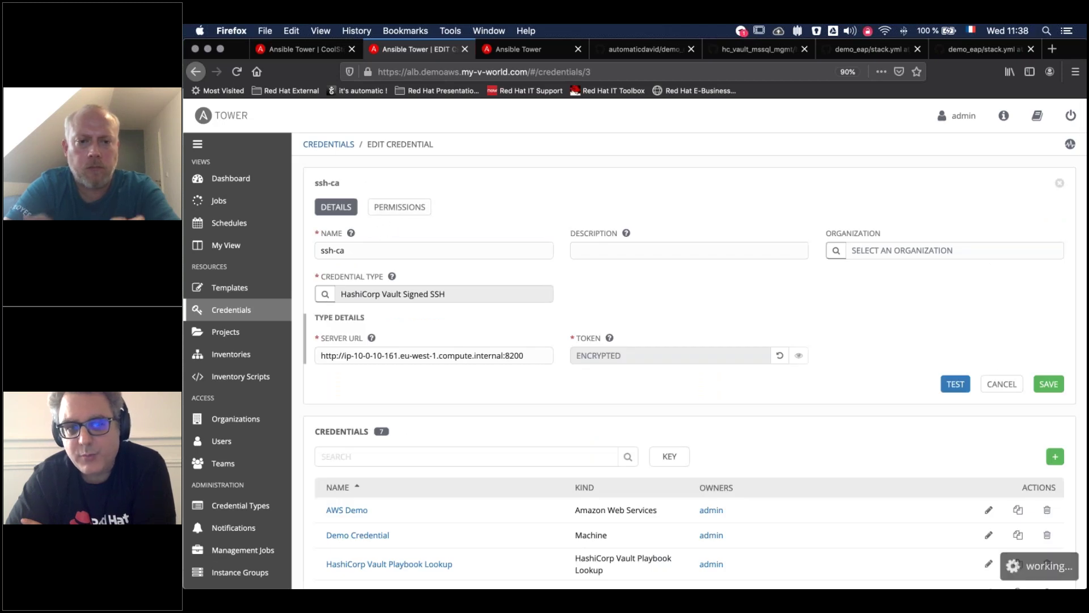
{"action": "left_click", "coordinate": [398, 209]}
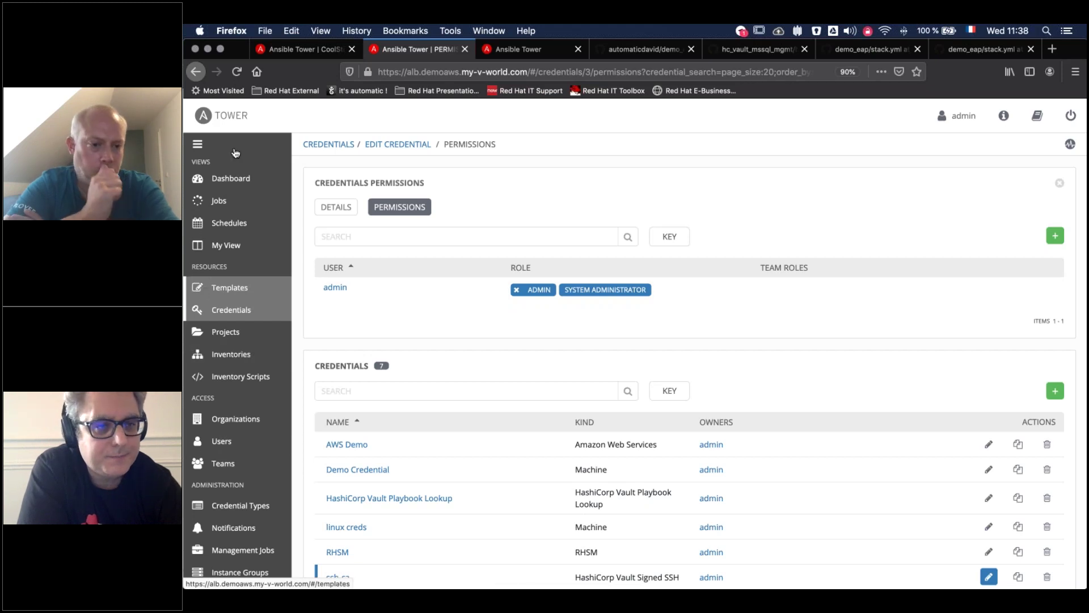
{"action": "left_click", "coordinate": [301, 49]}
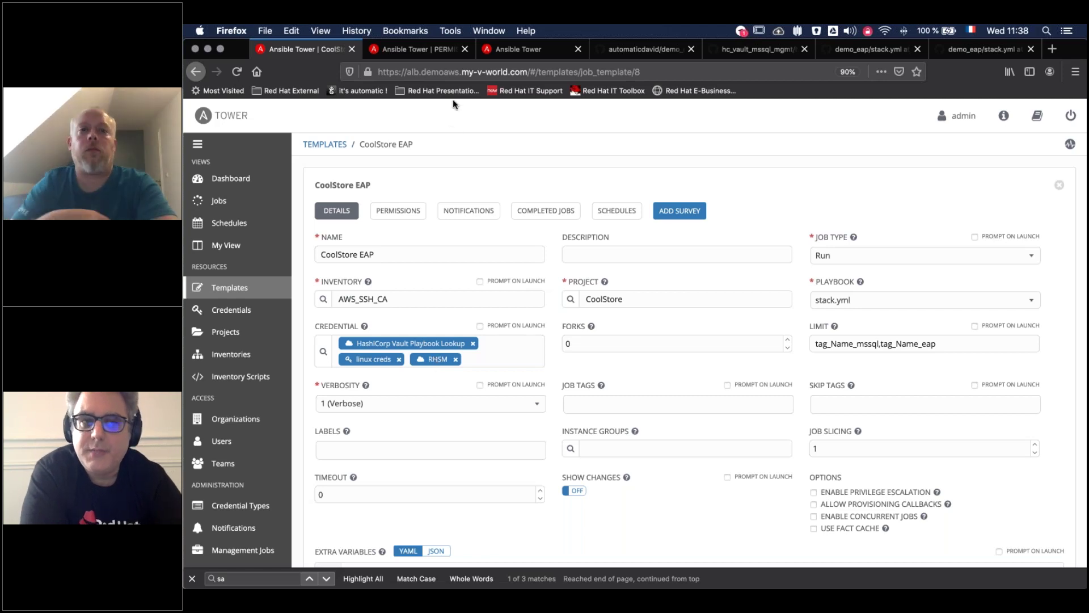
Revisit the ssh-ca permissions, then open the RHSM credential from the Credentials list
{"action": "left_click", "coordinate": [419, 50]}
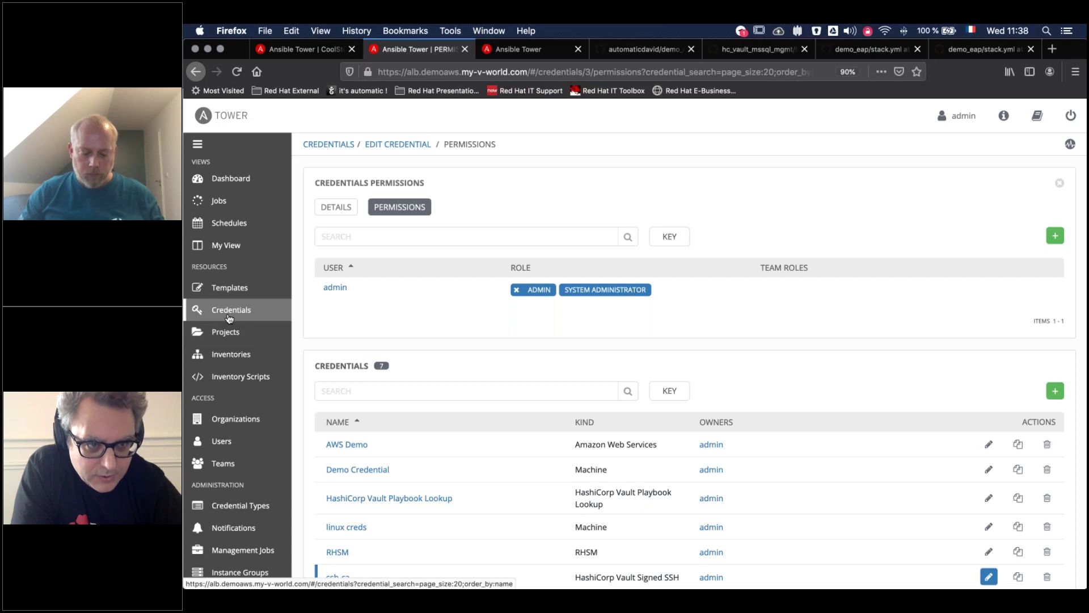
{"action": "left_click", "coordinate": [224, 310]}
{"action": "left_click", "coordinate": [328, 369]}
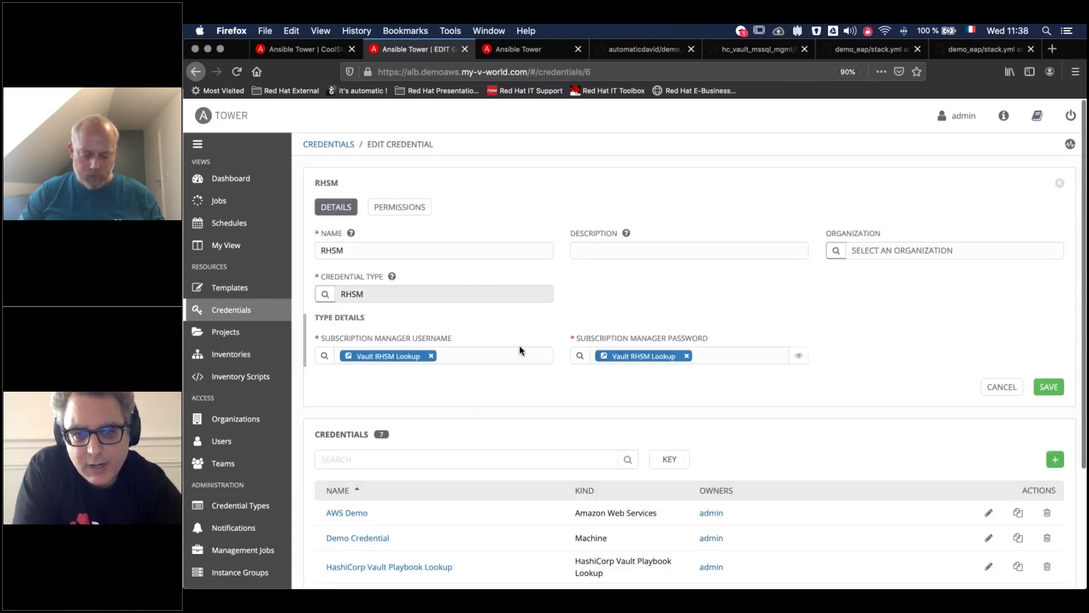
Inspect the Vault RHSM Lookup secret path and key for the subscription username and password
{"action": "left_click", "coordinate": [323, 357]}
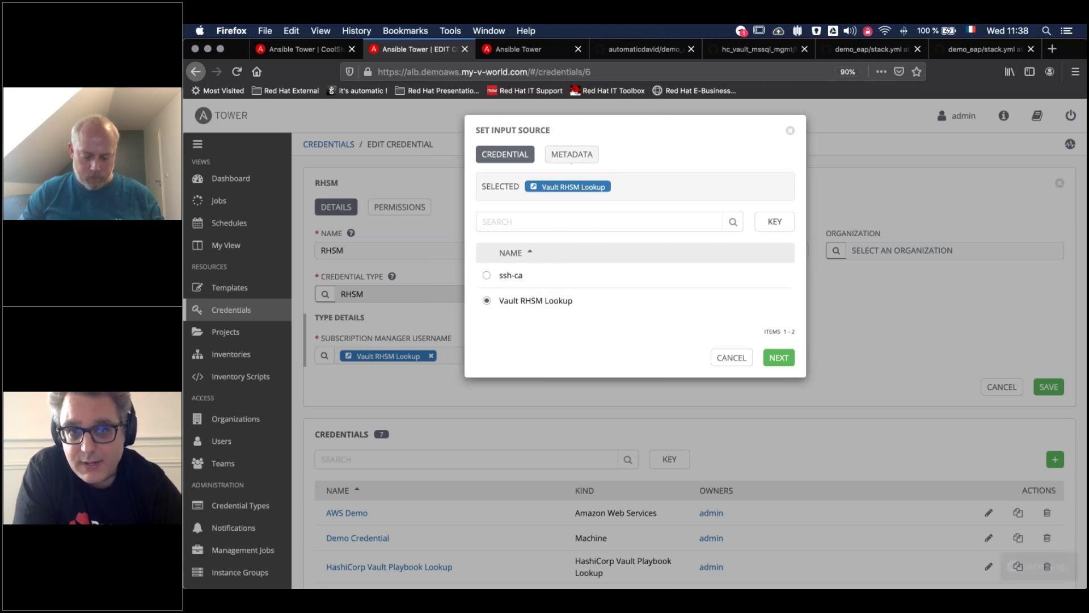
{"action": "left_click", "coordinate": [572, 154]}
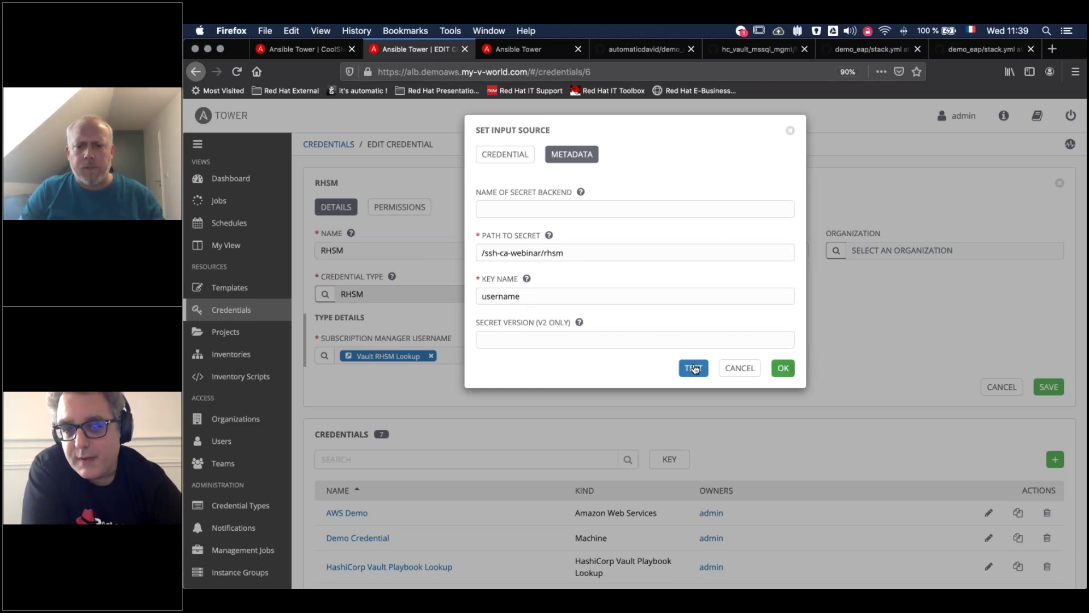
{"action": "left_click", "coordinate": [740, 371]}
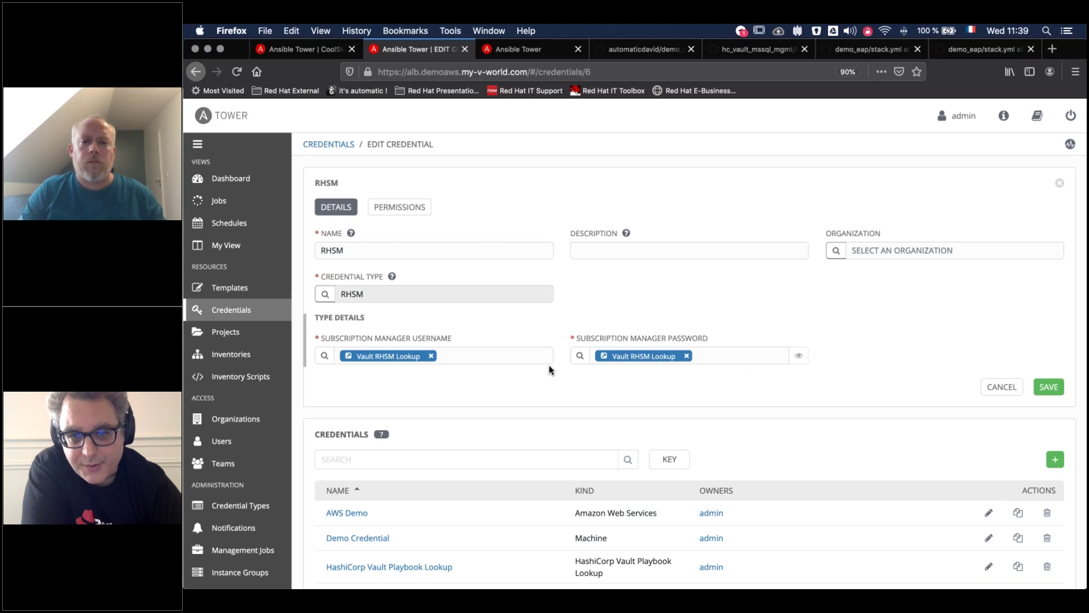
{"action": "left_click", "coordinate": [579, 358]}
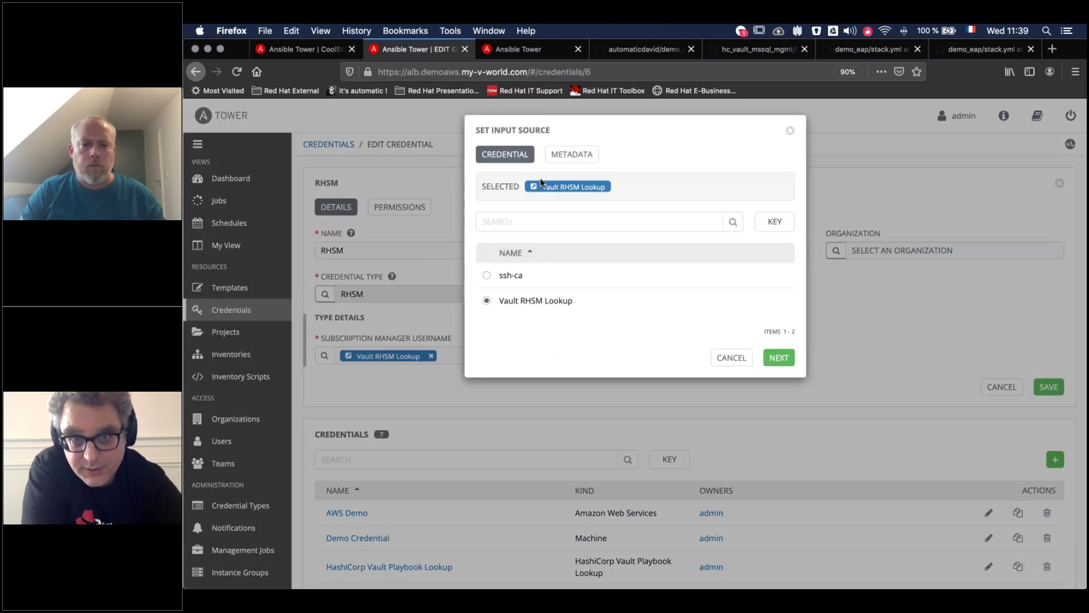
{"action": "left_click", "coordinate": [573, 158]}
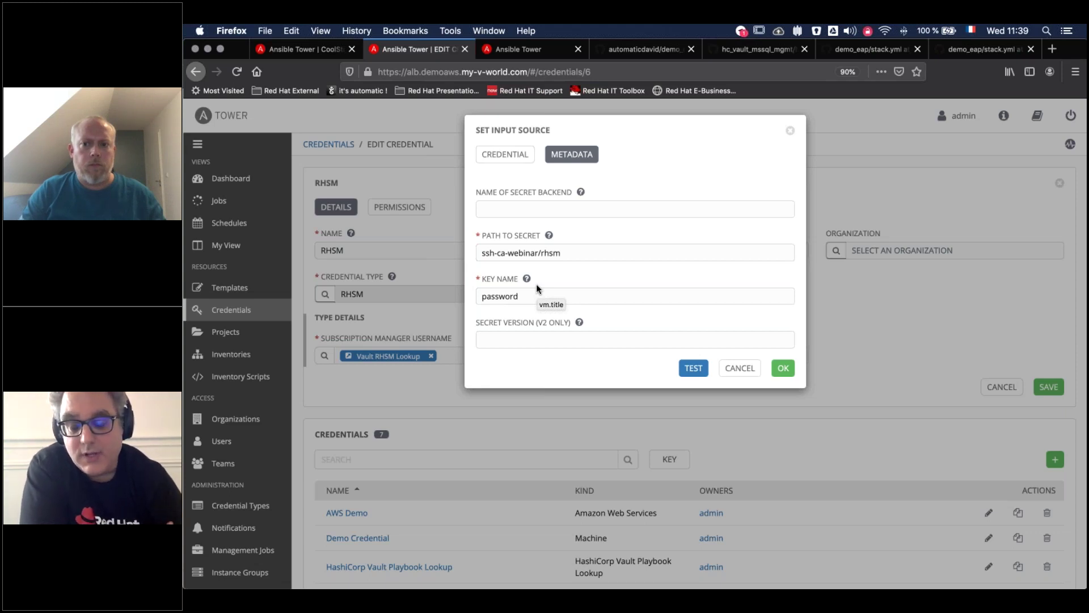
{"action": "left_click", "coordinate": [744, 369]}
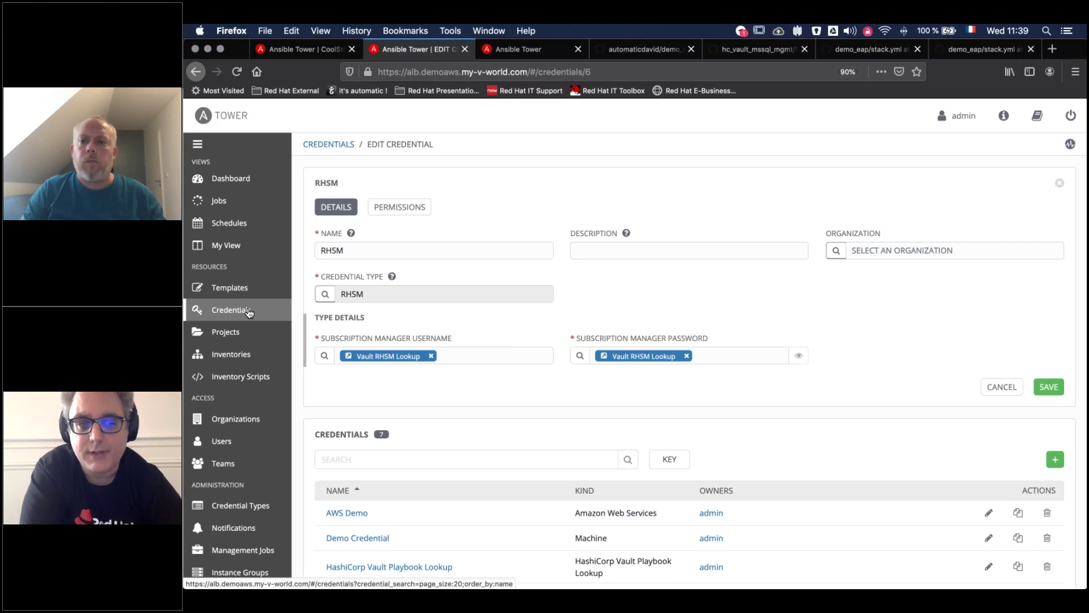
Launch the CoolStore EAP job template as job 290 and switch to VS Code's infrastructure.yml
{"action": "left_click", "coordinate": [235, 287]}
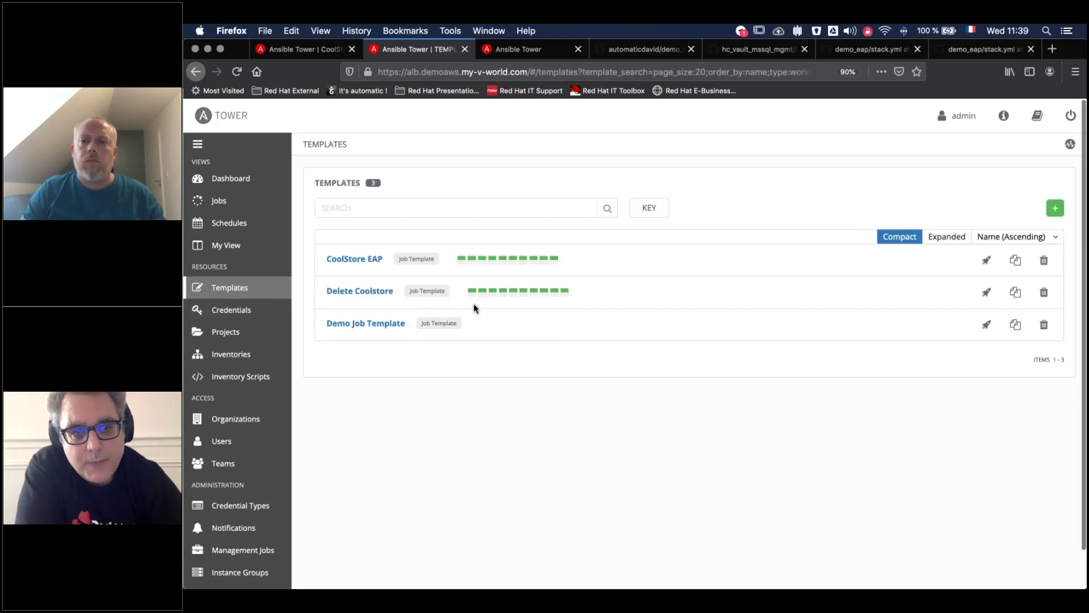
{"action": "left_click", "coordinate": [986, 259]}
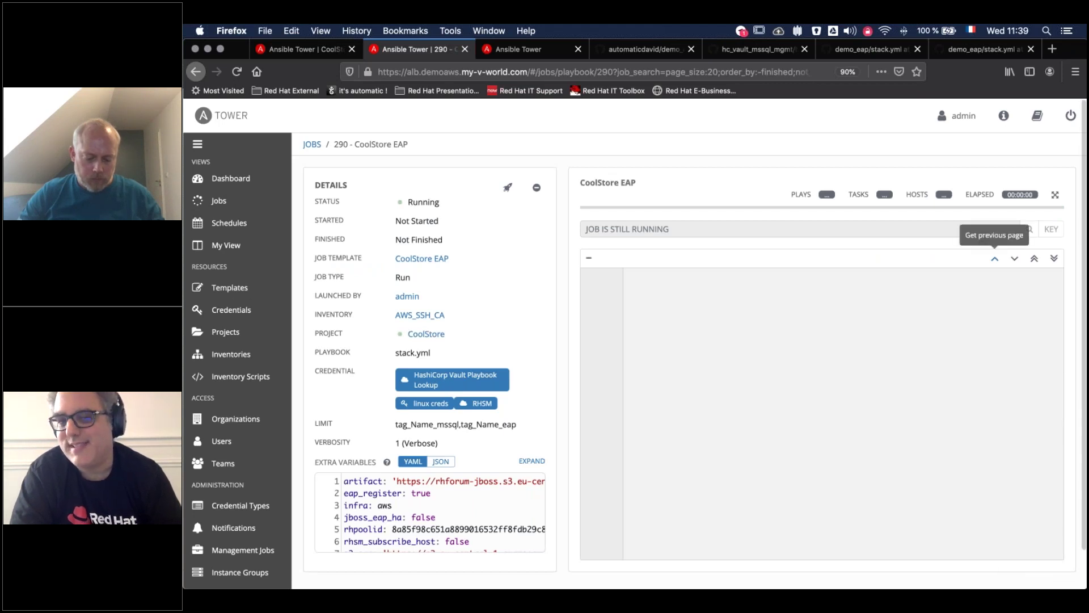
{"action": "mouse_move", "coordinate": [1082, 306]}
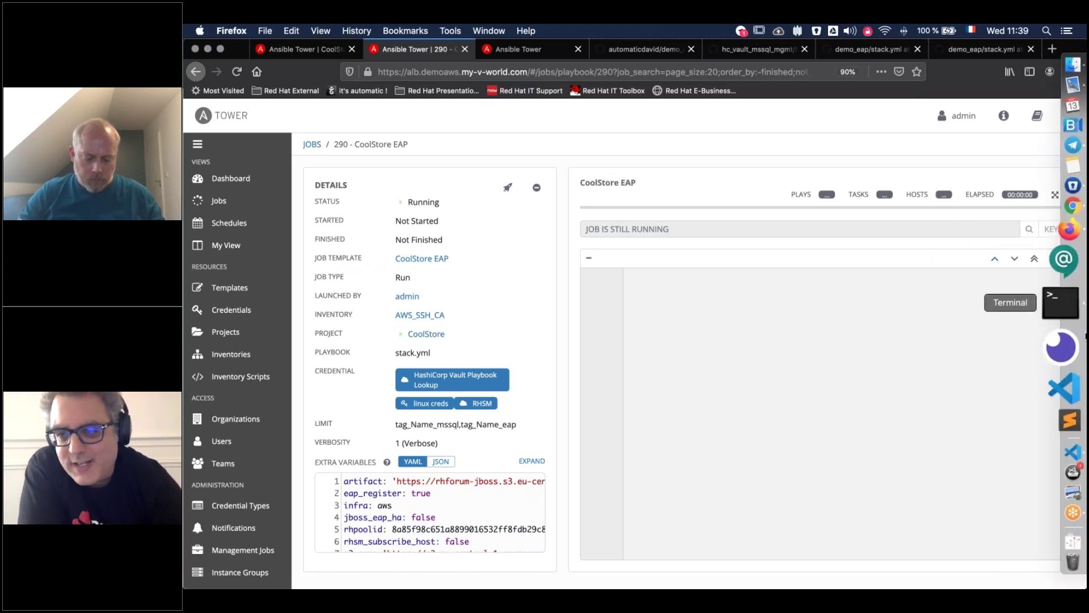
{"action": "left_click", "coordinate": [1082, 353]}
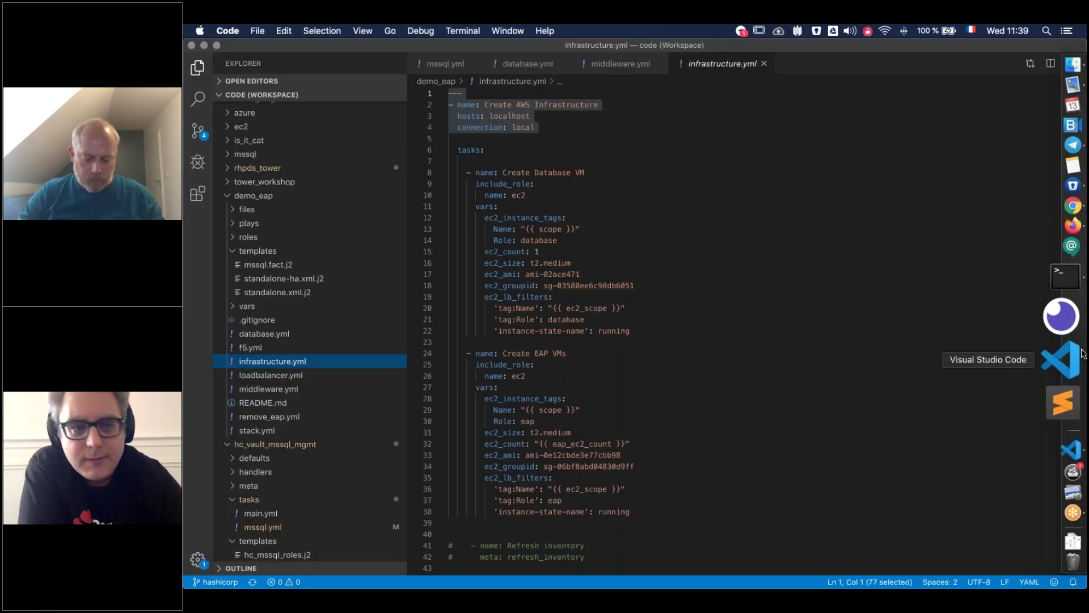
Open middleware.yml, then database.yml, and scroll through the database playbook's tasks
{"action": "left_click", "coordinate": [287, 391]}
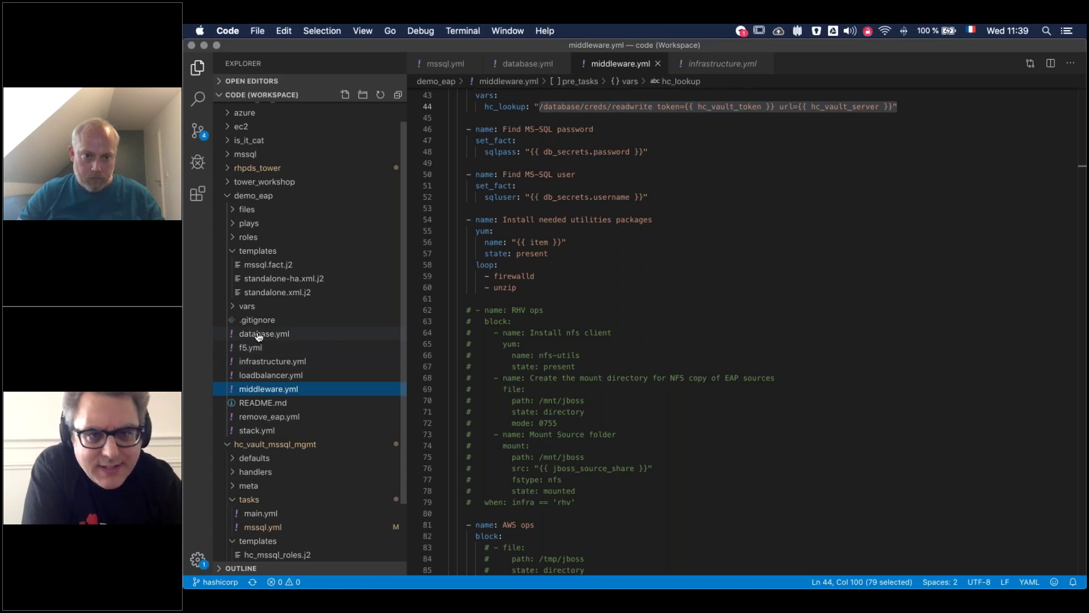
{"action": "left_click", "coordinate": [258, 335]}
{"action": "scroll", "coordinate": [737, 329], "scroll_direction": "up", "scroll_amount": 15}
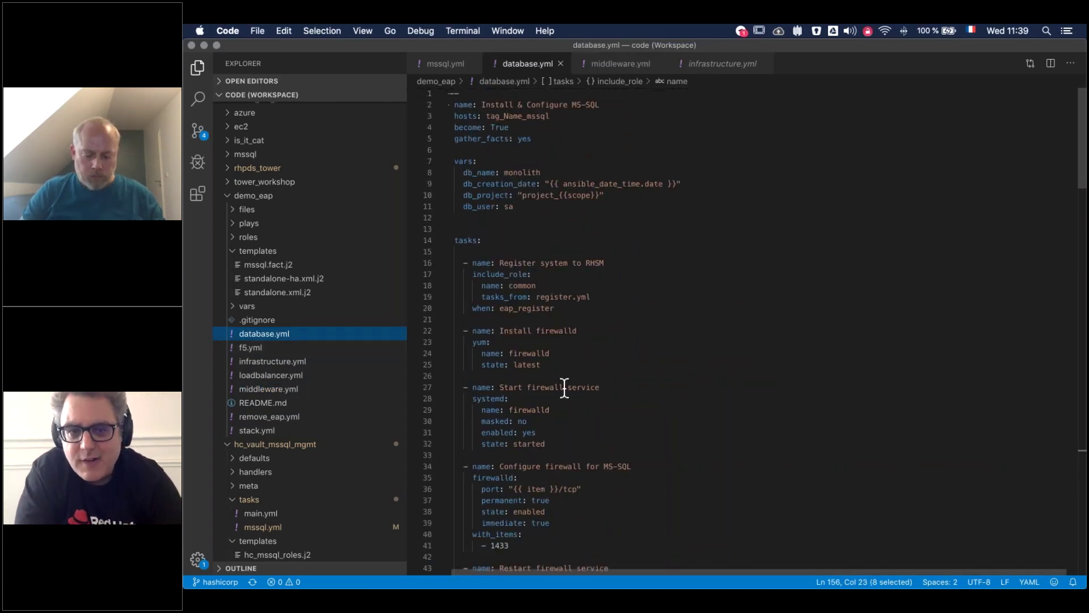
{"action": "scroll", "coordinate": [564, 388], "scroll_direction": "down", "scroll_amount": 10}
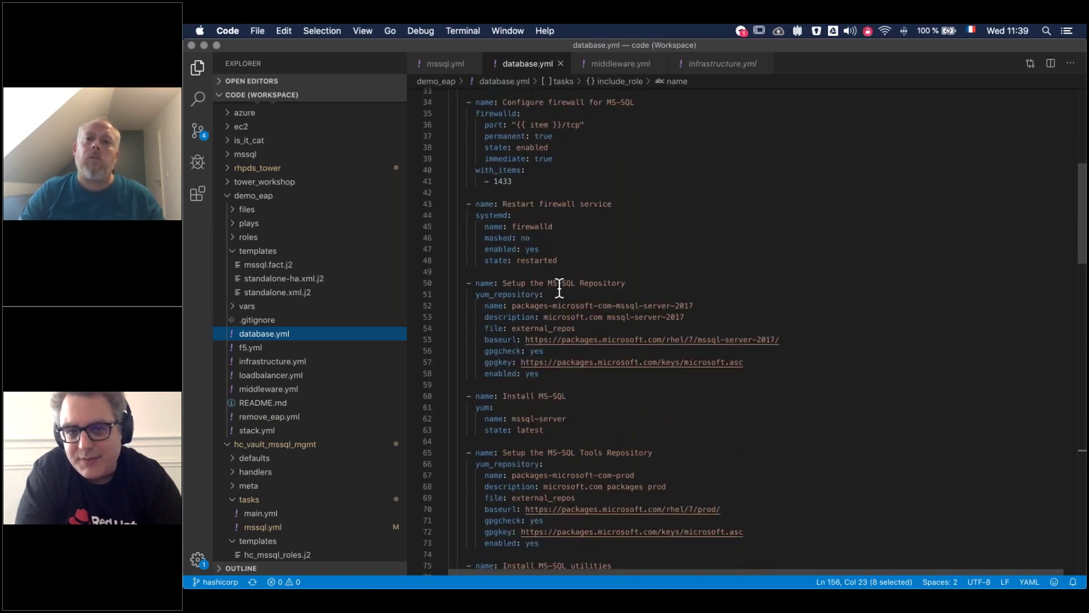
{"action": "scroll", "coordinate": [595, 396], "scroll_direction": "down", "scroll_amount": 6}
{"action": "scroll", "coordinate": [594, 395], "scroll_direction": "down", "scroll_amount": 4}
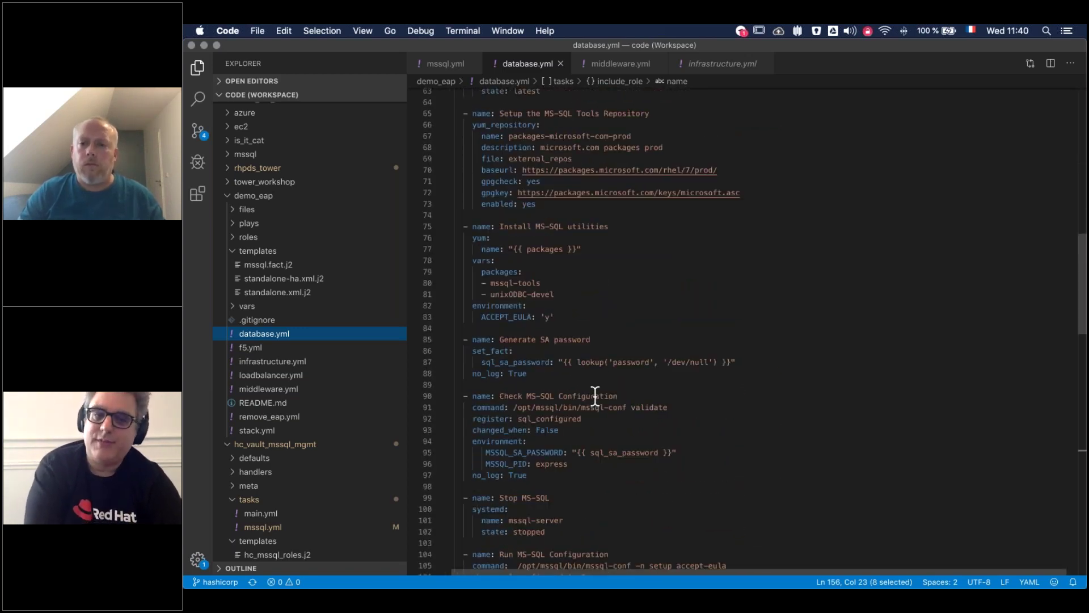
{"action": "scroll", "coordinate": [595, 395], "scroll_direction": "down", "scroll_amount": 1}
Highlight the Generate SA password task and the final Configure MSSQL for Hashicorp Vault task
{"action": "triple_click", "coordinate": [514, 309]}
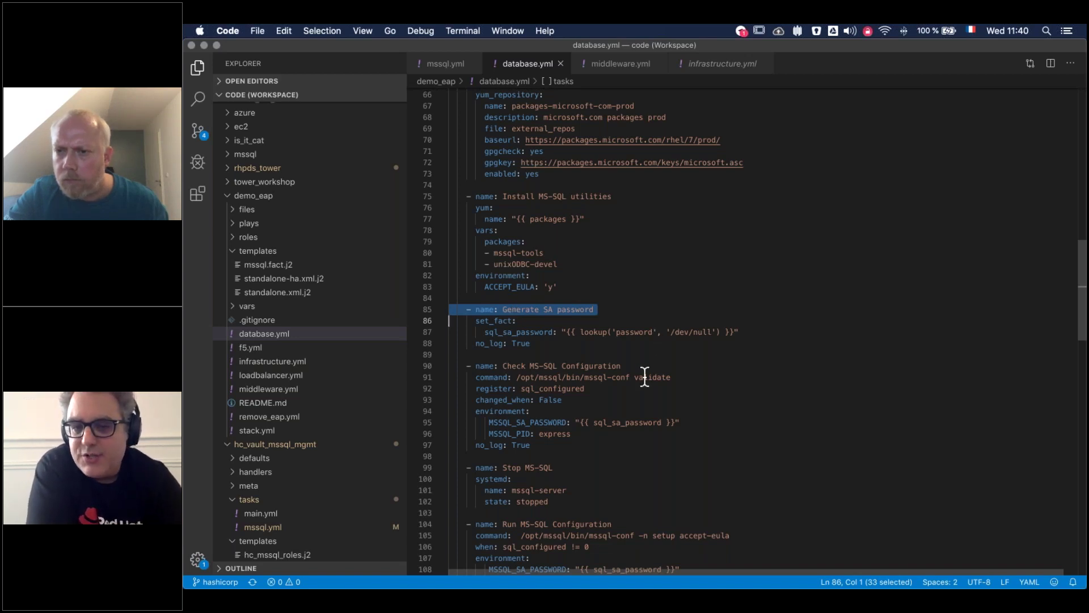
{"action": "scroll", "coordinate": [644, 377], "scroll_direction": "down", "scroll_amount": 8}
{"action": "scroll", "coordinate": [645, 377], "scroll_direction": "down", "scroll_amount": 15}
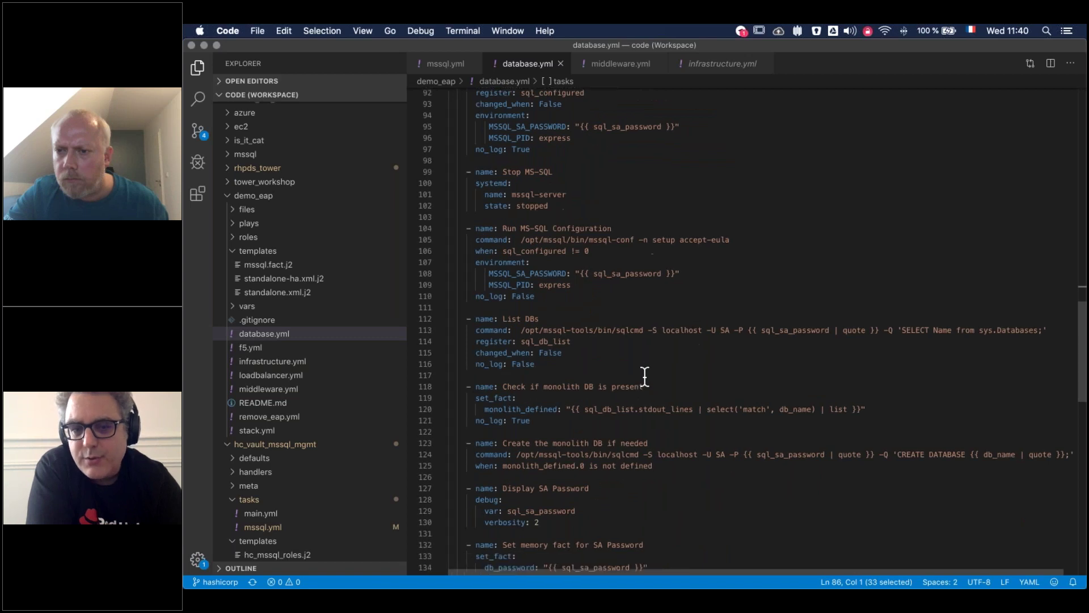
{"action": "scroll", "coordinate": [644, 377], "scroll_direction": "up", "scroll_amount": 5}
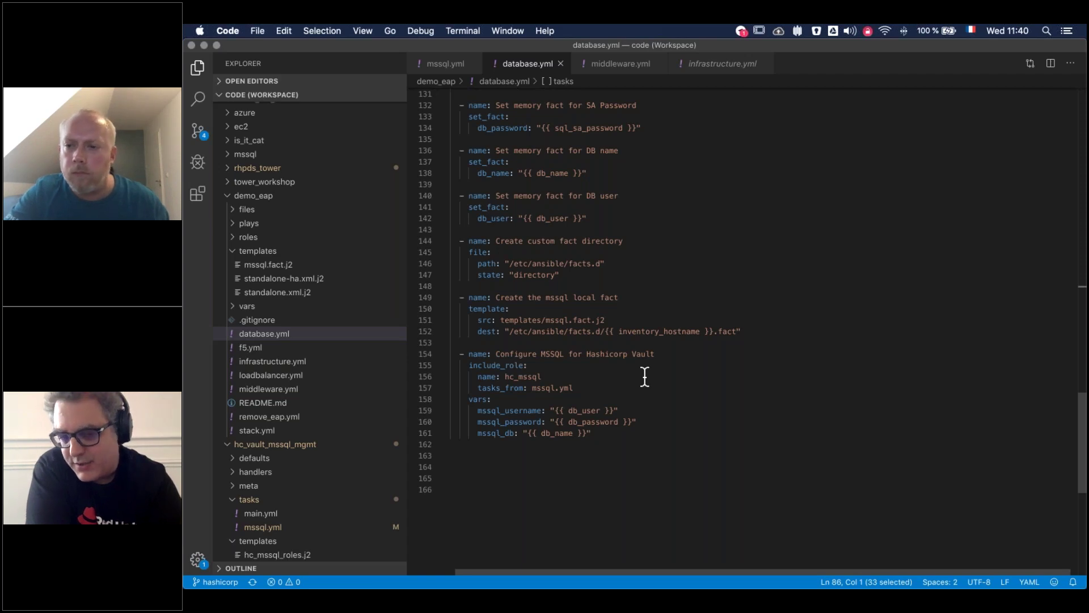
{"action": "left_click_drag", "start_coordinate": [590, 432], "coordinate": [458, 352]}
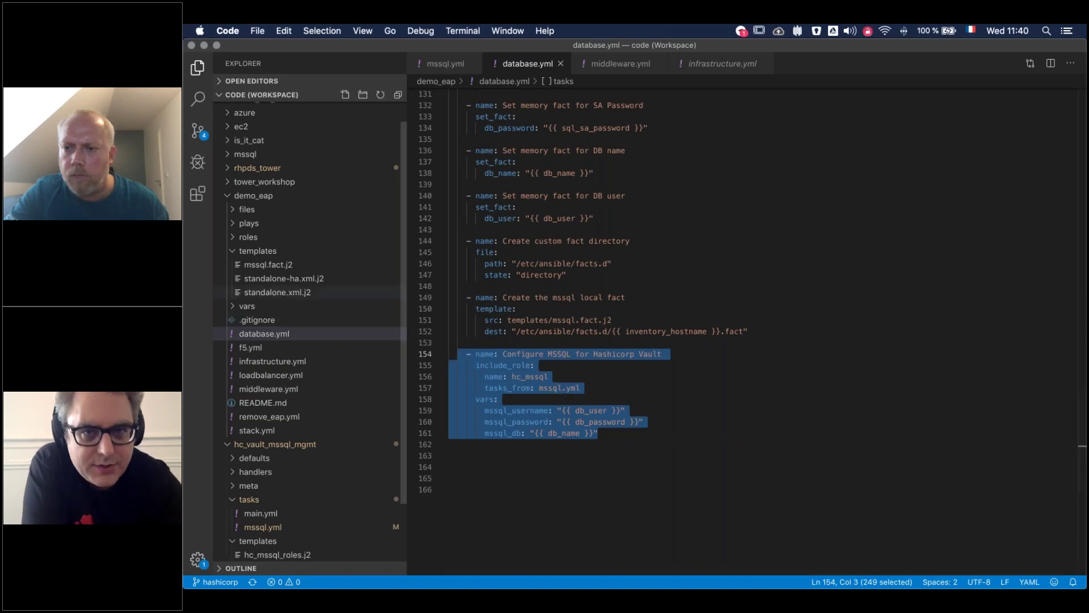
Review mssql.yml, then open hc_mssql_roles.j2 with default_ttl 1h and max_ttl 24h
{"action": "key", "text": "ctrl+Tab"}
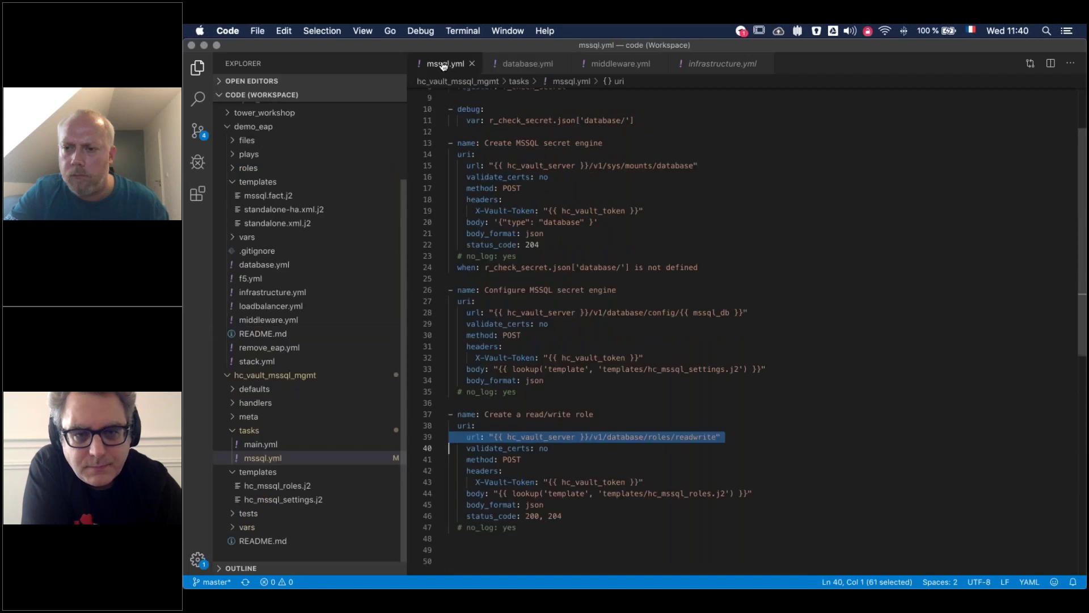
{"action": "scroll", "coordinate": [522, 181], "scroll_direction": "up", "scroll_amount": 3}
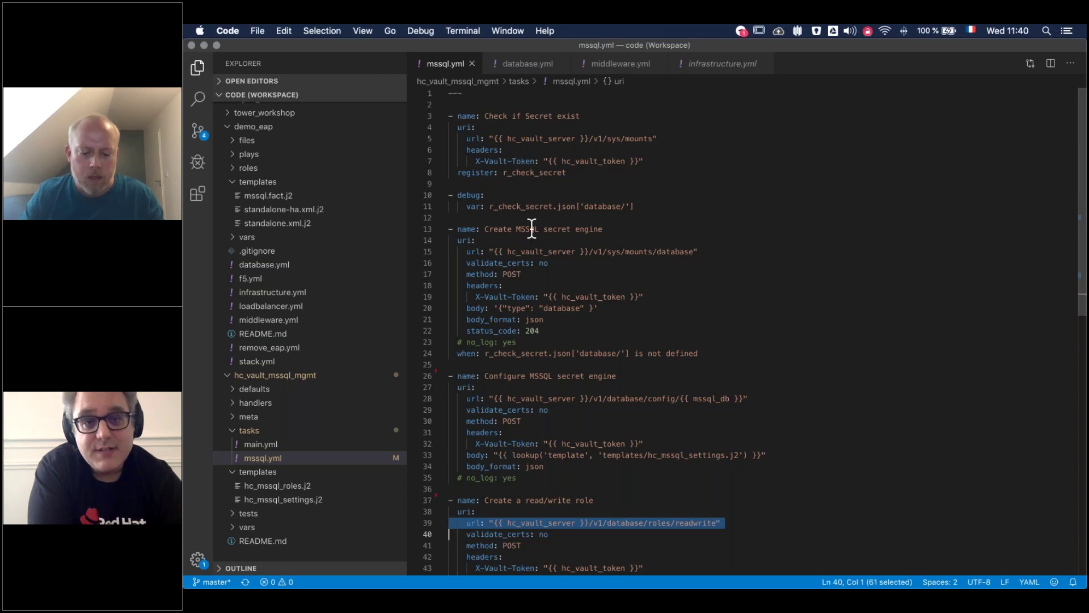
{"action": "scroll", "coordinate": [531, 230], "scroll_direction": "down", "scroll_amount": 1}
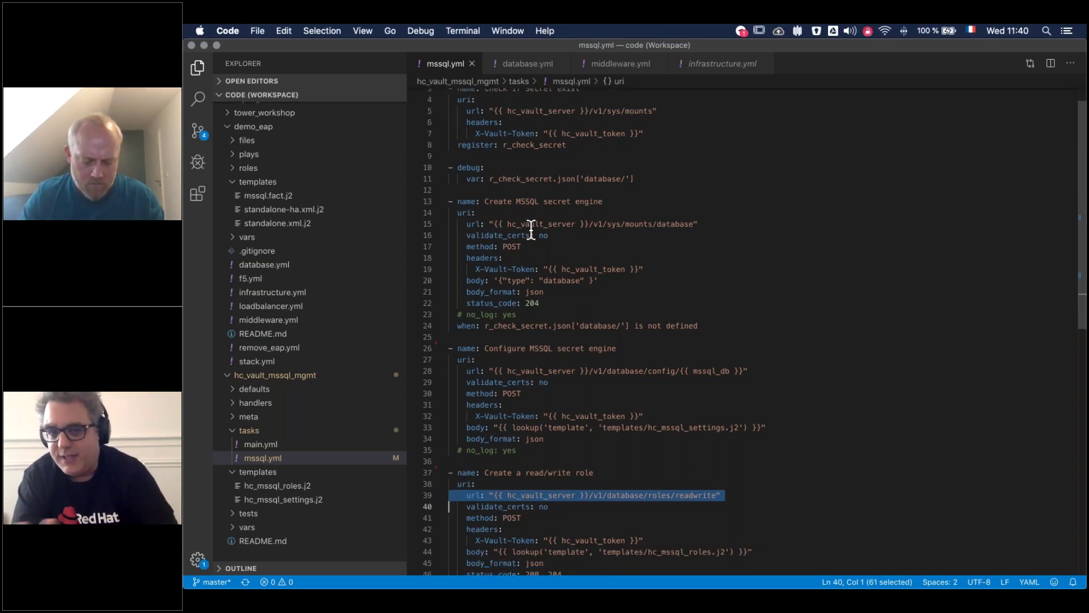
{"action": "scroll", "coordinate": [537, 256], "scroll_direction": "down", "scroll_amount": 7}
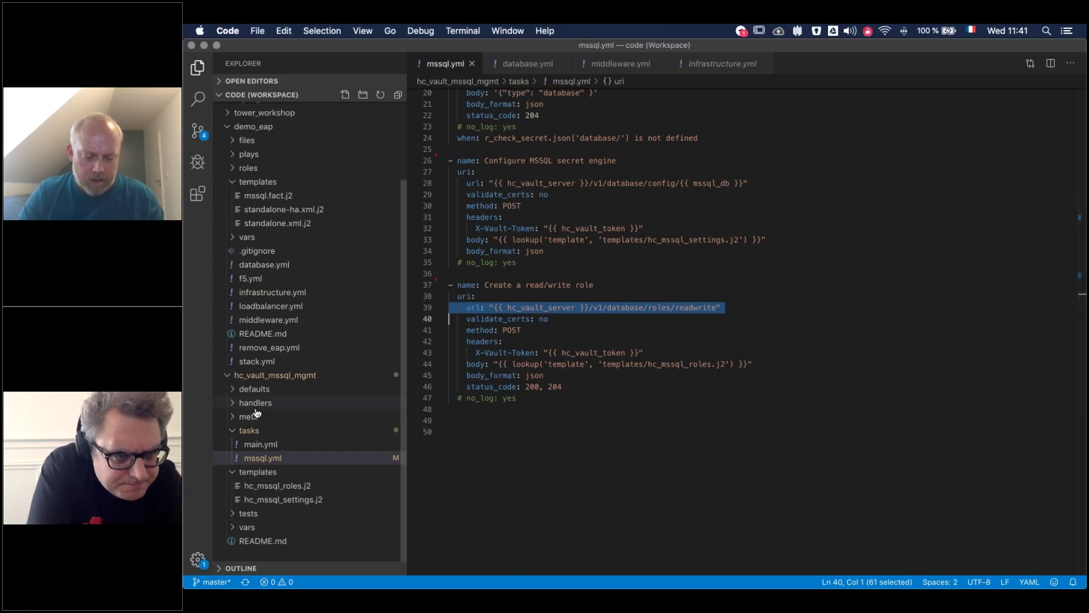
{"action": "left_click", "coordinate": [264, 488]}
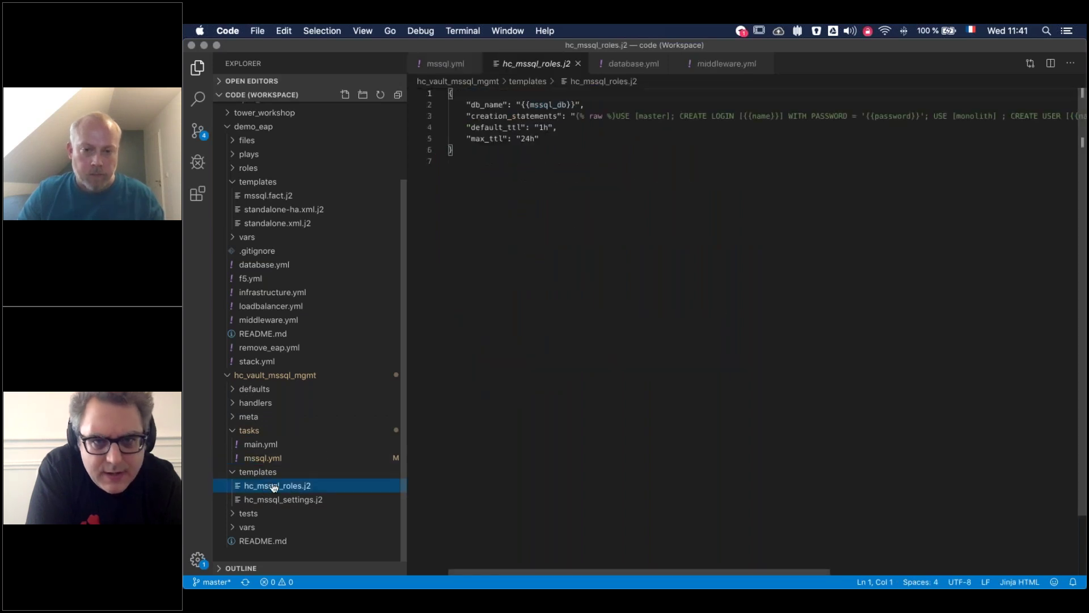